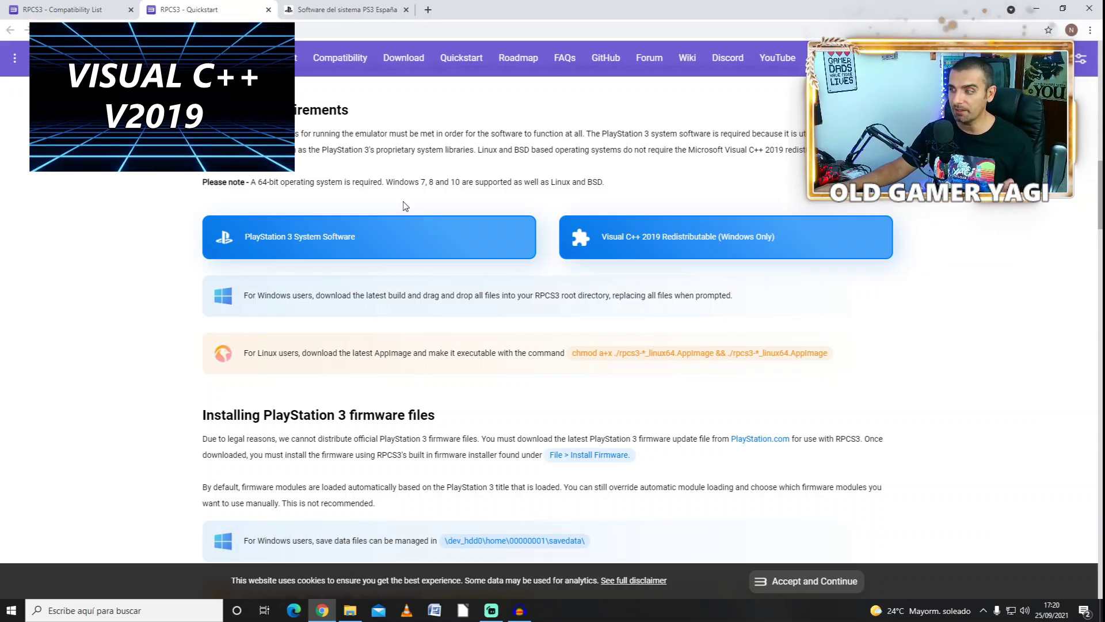
Step: Review the software requirements on the RPCS3 Quickstart page and the PlayStation 3 system software update page open in Edge
scroll(405, 206, "down", 2)
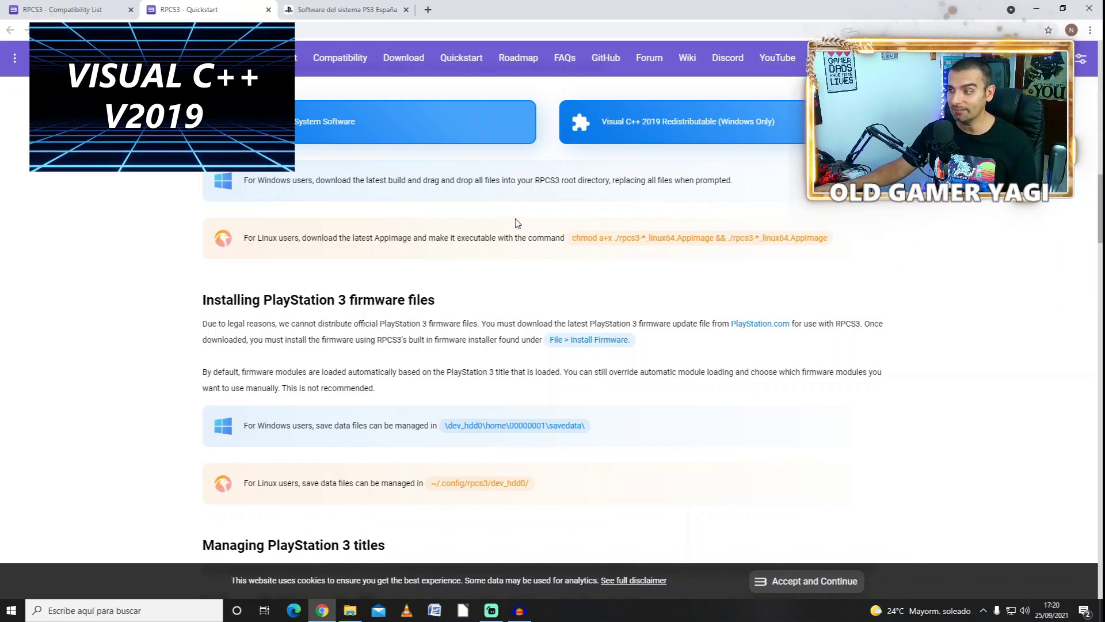
scroll(543, 236, "up", 3)
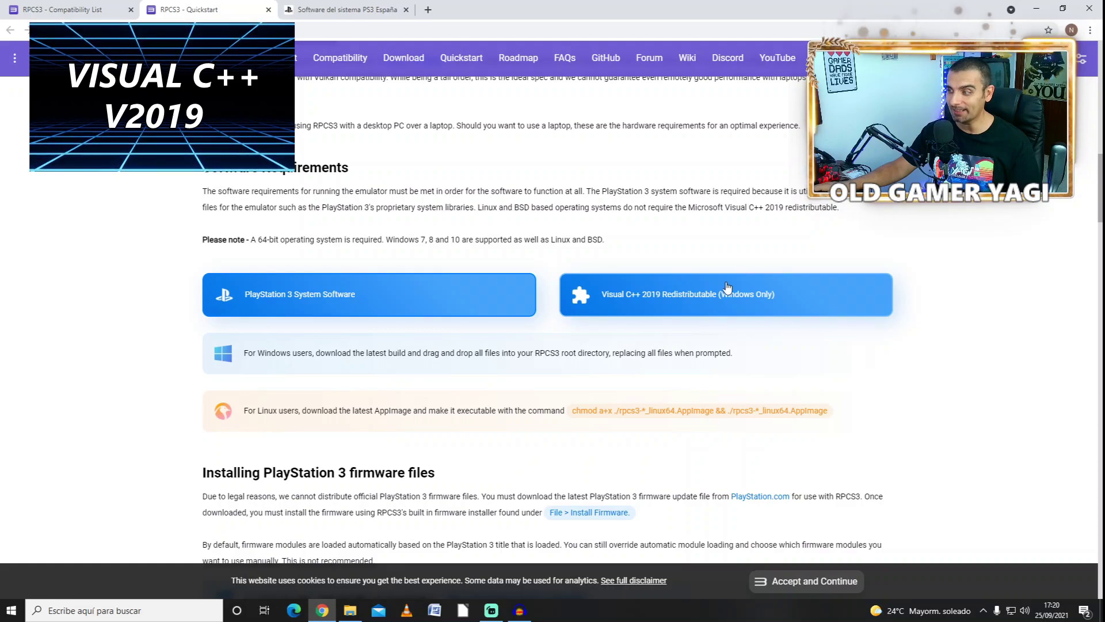
scroll(410, 302, "up", 1)
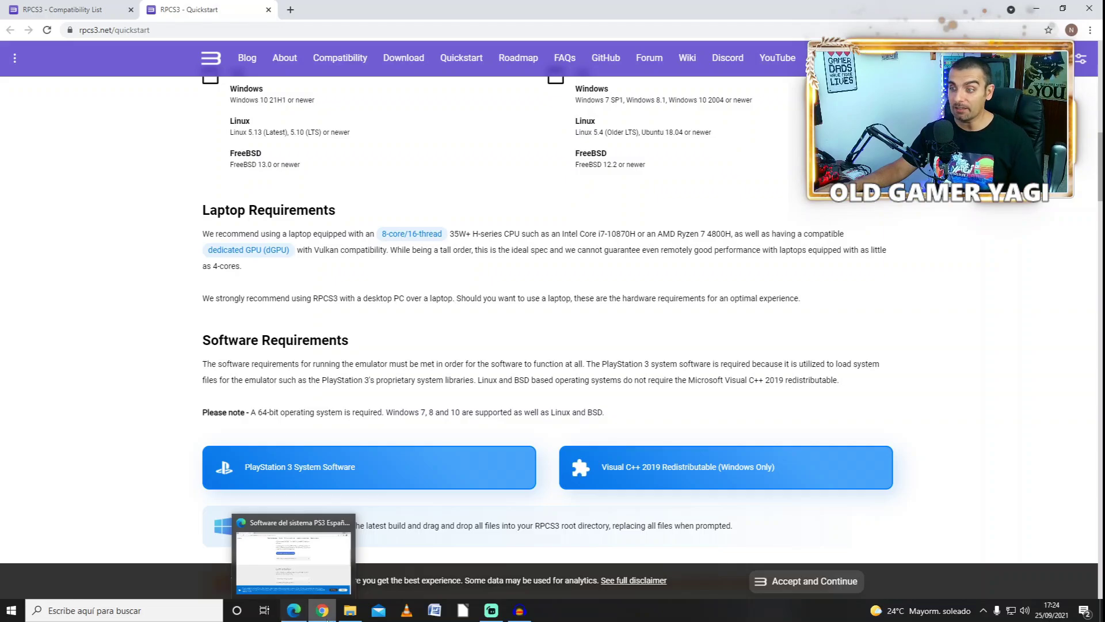
left_click(289, 581)
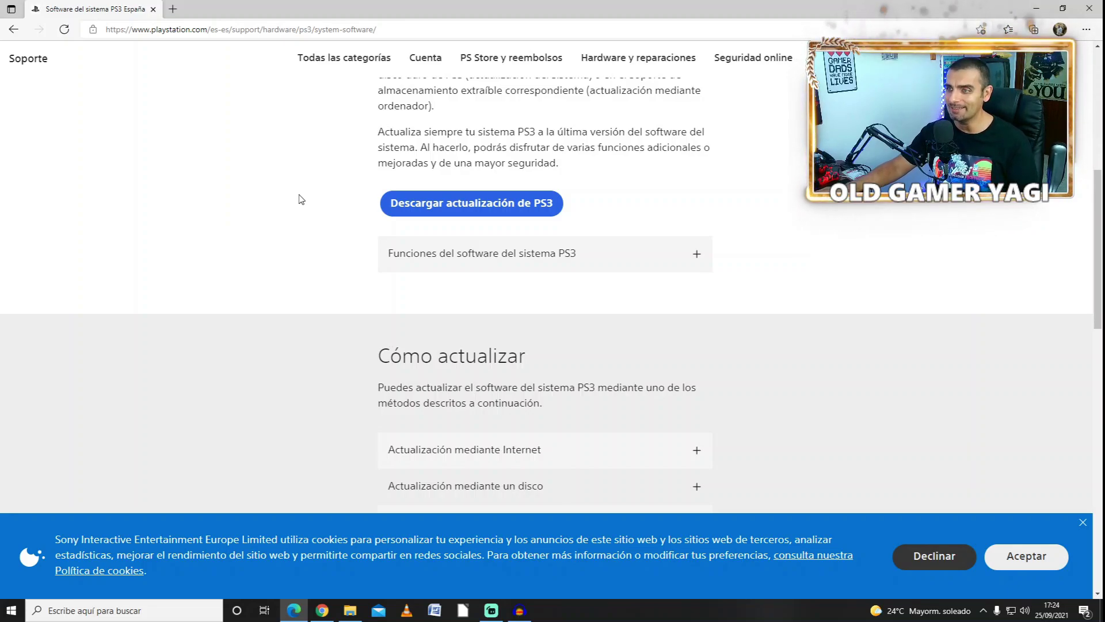
scroll(286, 188, "up", 6)
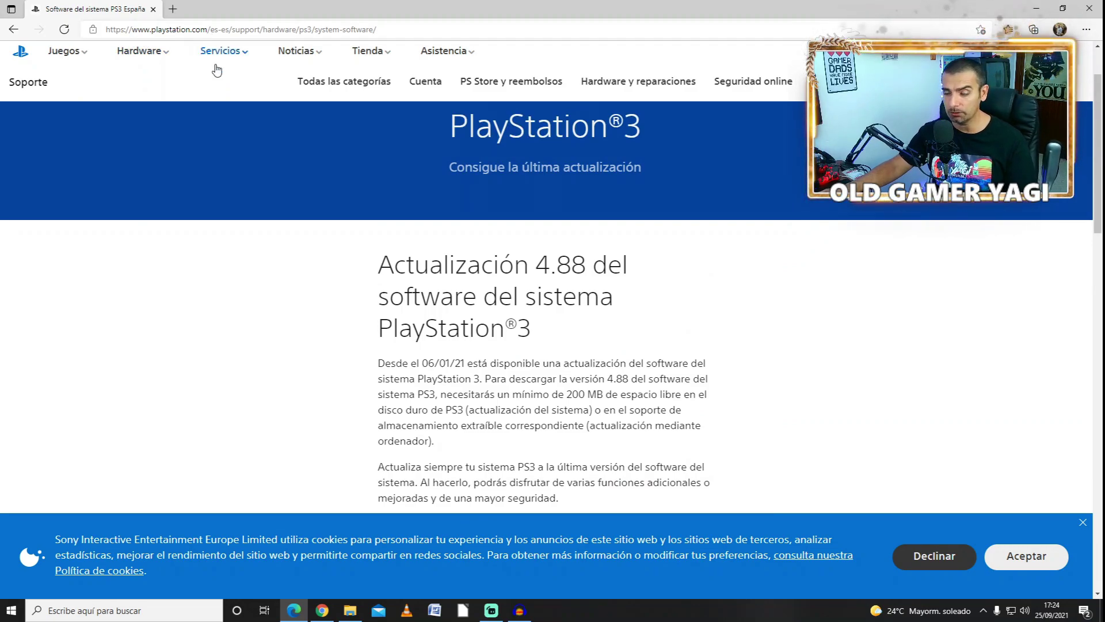
scroll(418, 204, "down", 4)
scroll(418, 204, "up", 4)
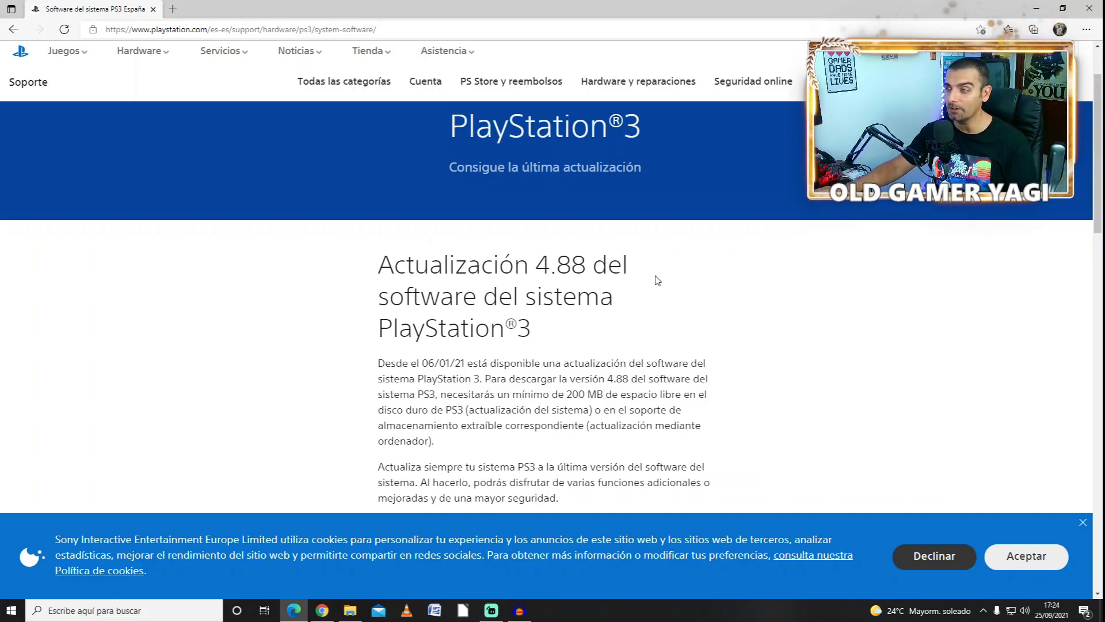
scroll(657, 287, "down", 6)
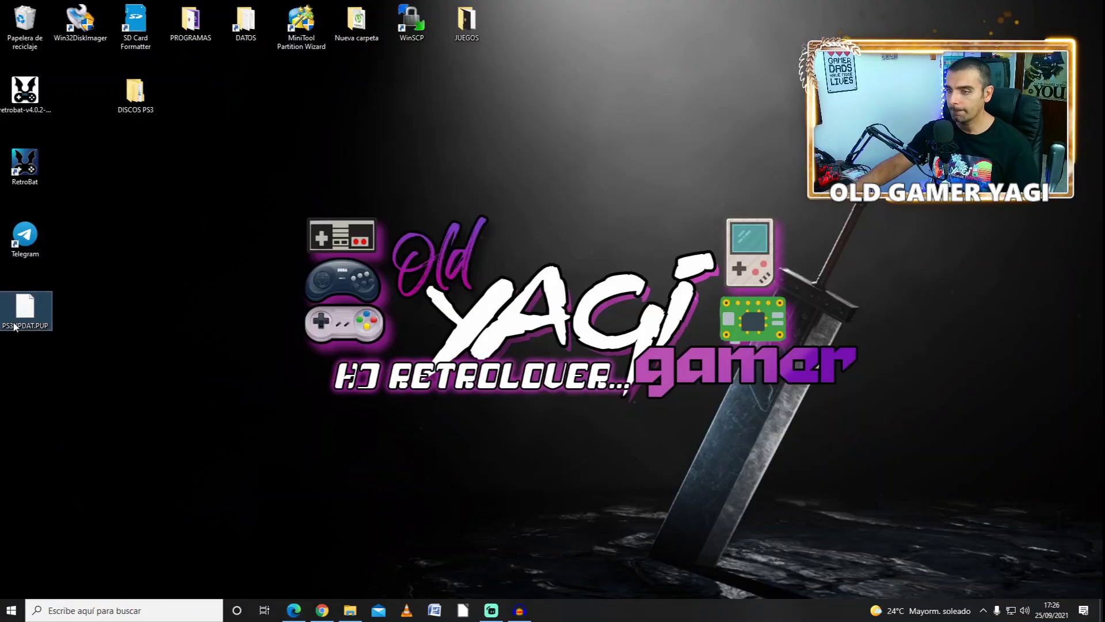
Step: Move the PS3UPDAT.PUP file on the desktop next to the DISCOS PS3 folder
left_click_drag(22, 311, 193, 98)
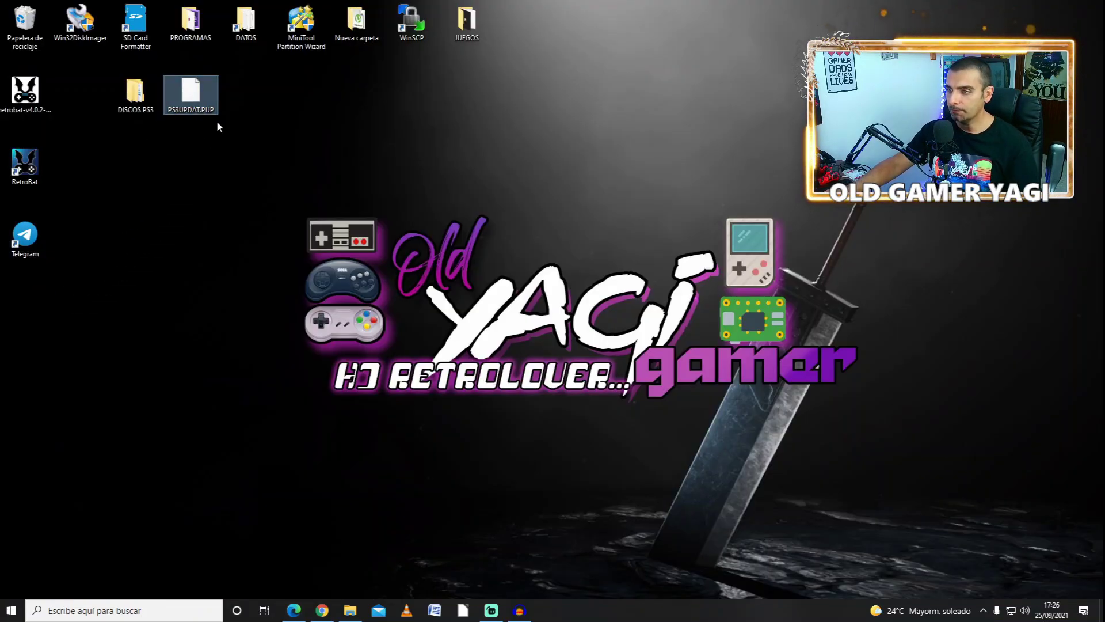
left_click(425, 229)
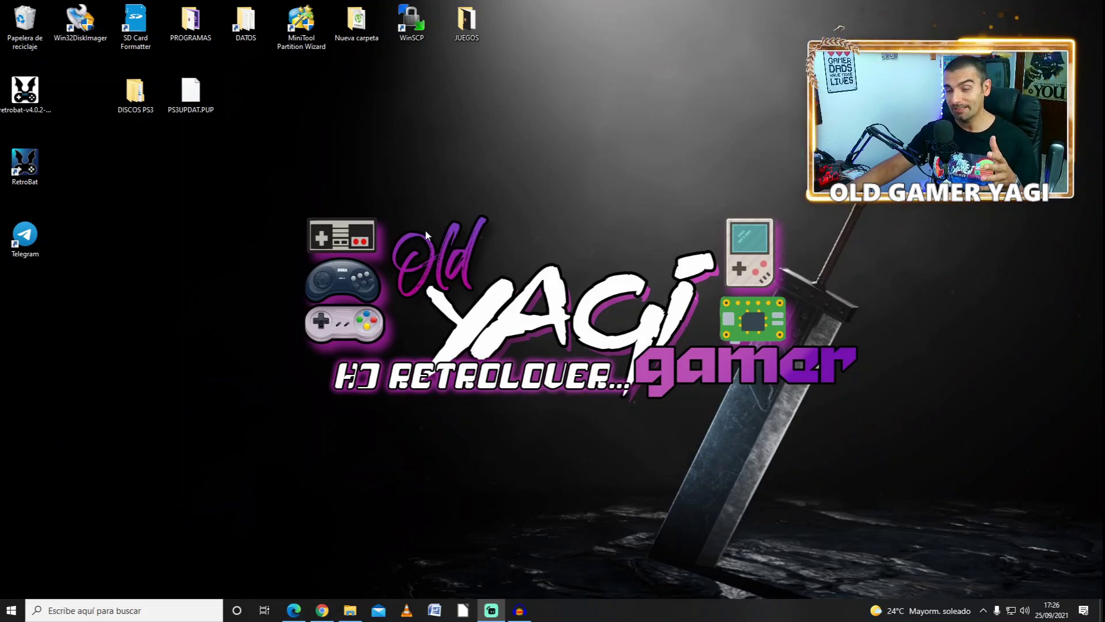
Step: Launch rpcs3.exe from the RetroBat\emulators\rpcs3 folder on drive E: and decline the offered RPCS3 update
left_click(350, 610)
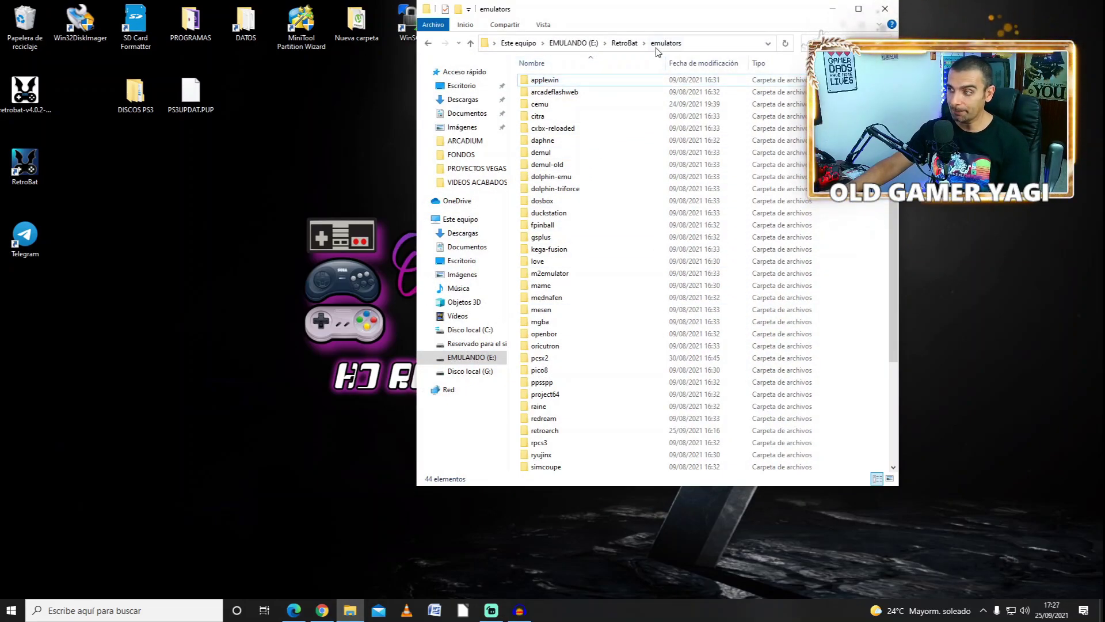
scroll(611, 215, "down", 3)
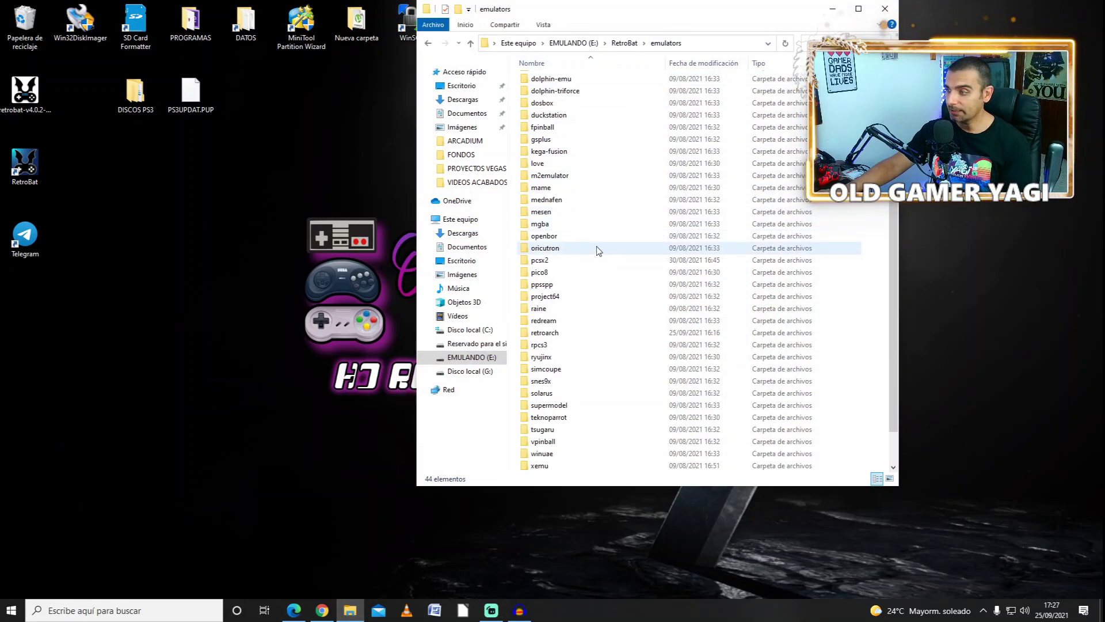
double_click(545, 347)
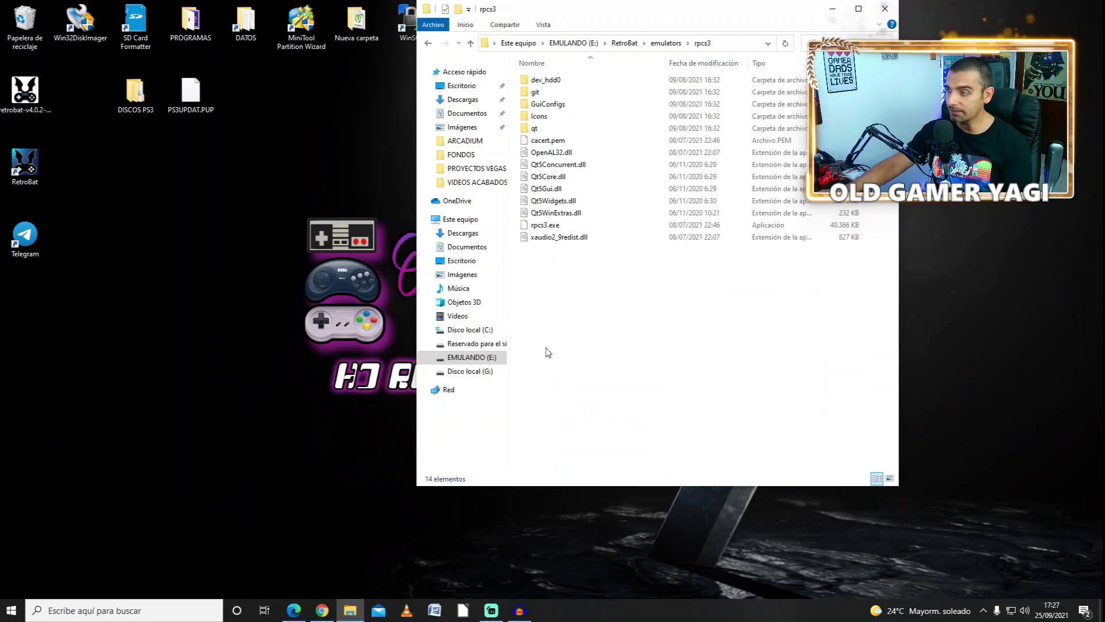
left_click(544, 227)
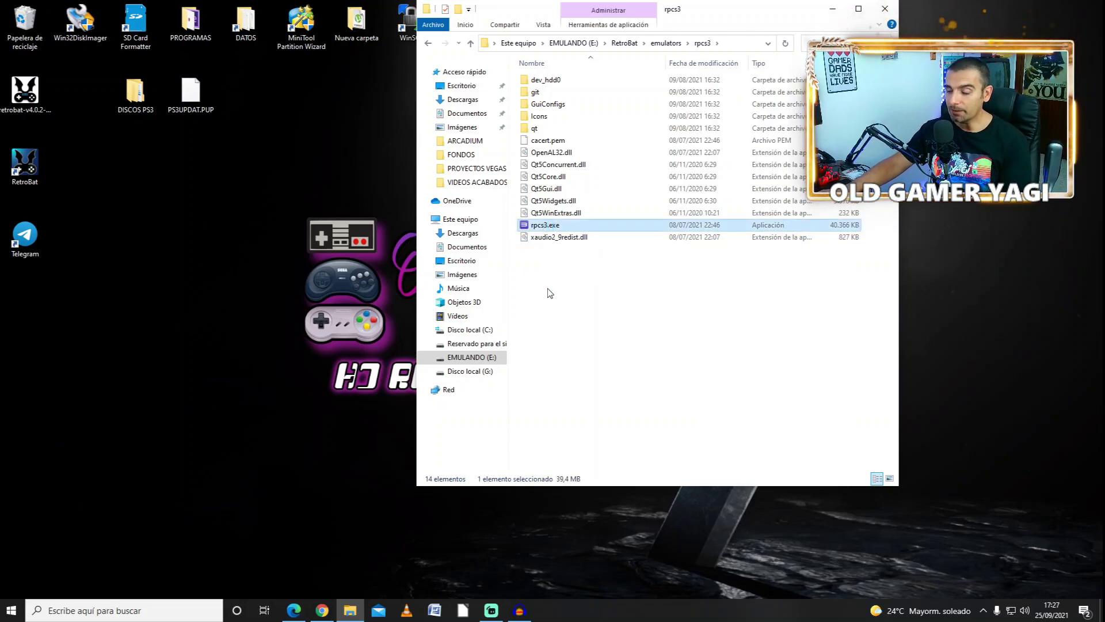
key("Return")
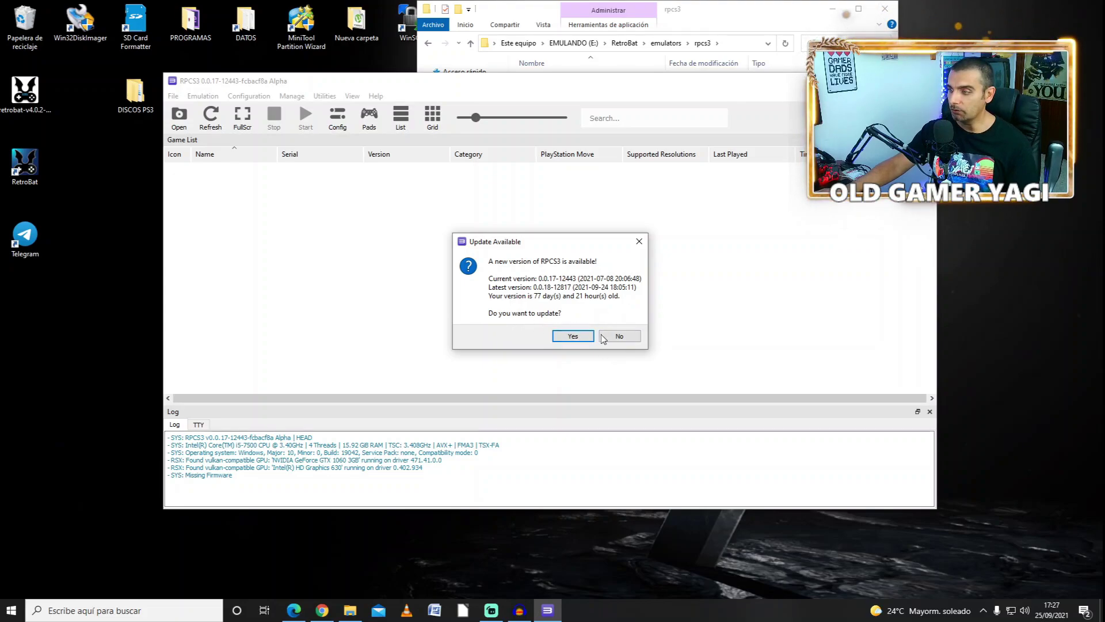
left_click(624, 341)
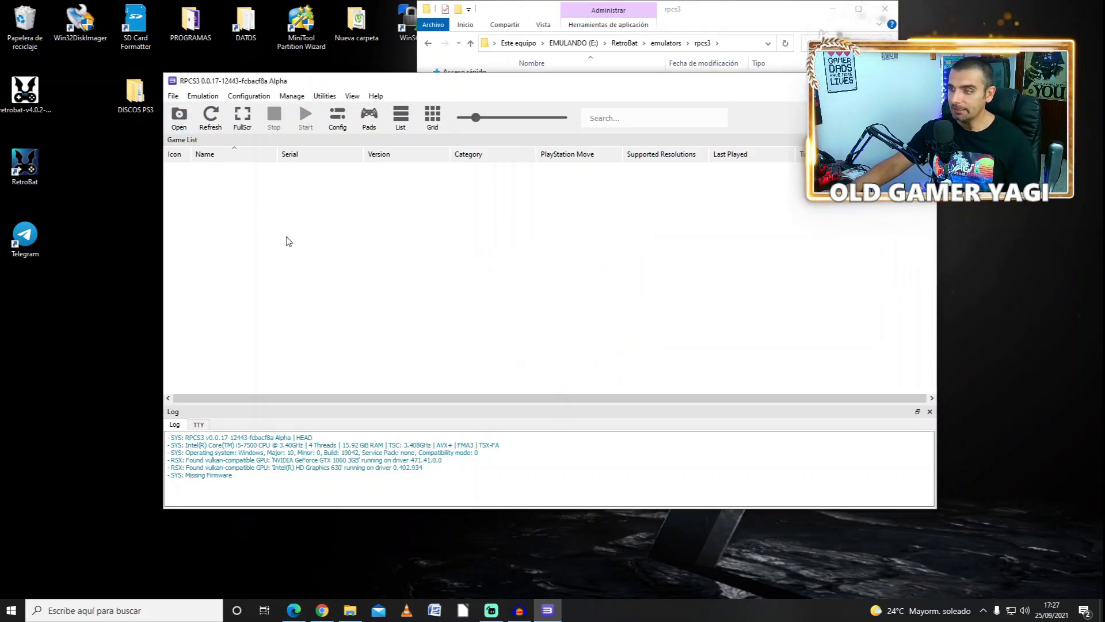
Step: Install the PS3 firmware in RPCS3 from the PS3UPDAT.PUP file on the desktop (Escritorio) and acknowledge the success message
left_click(174, 96)
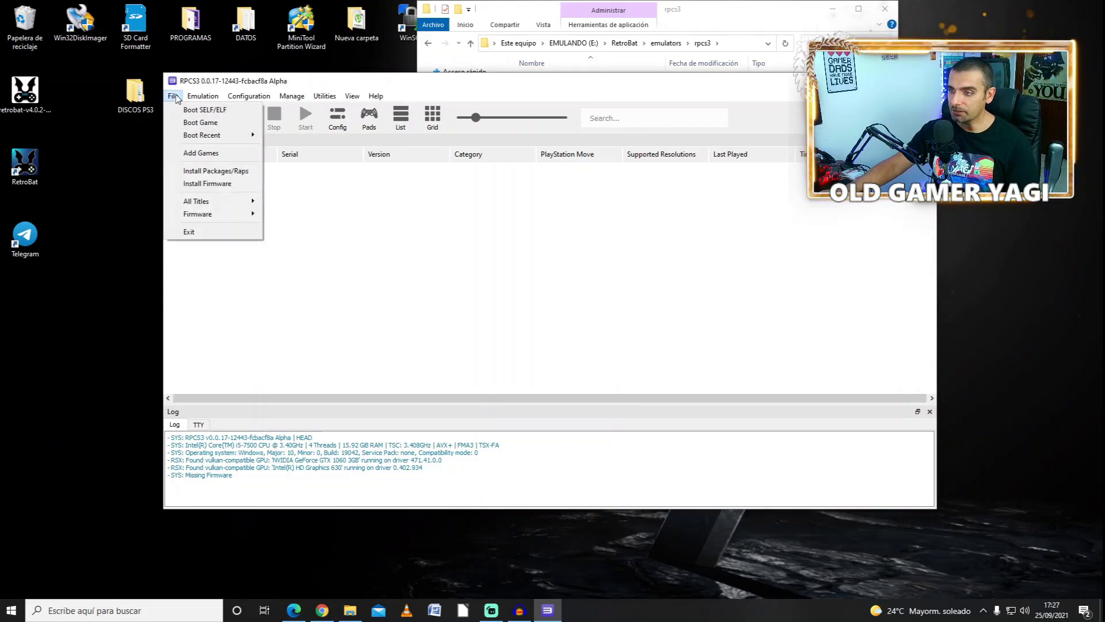
left_click(207, 184)
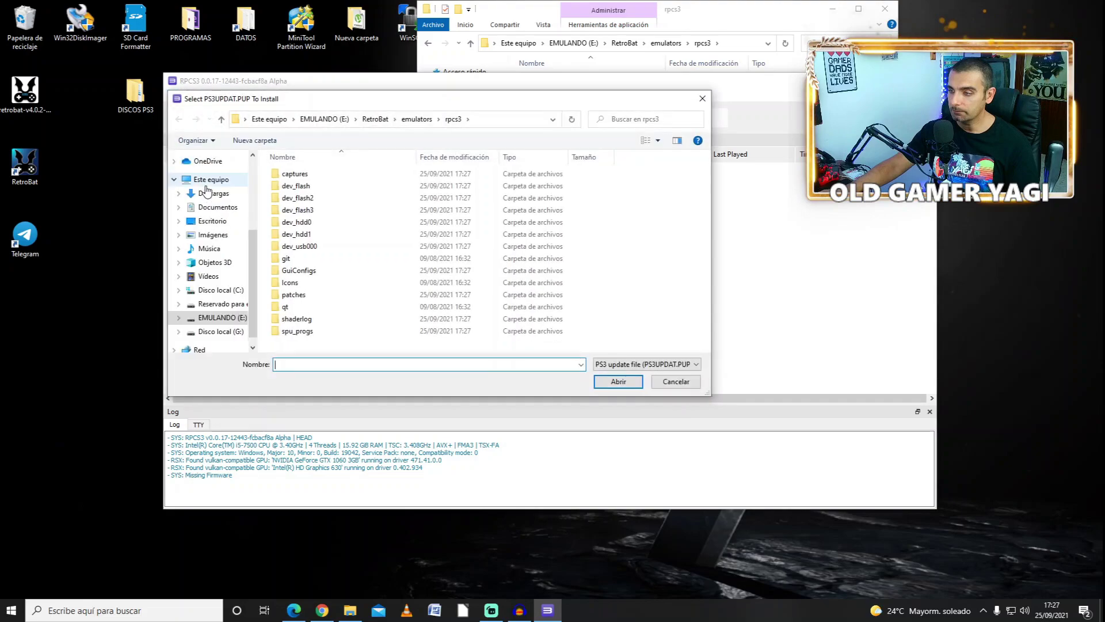
scroll(206, 212, "down", 2)
scroll(206, 212, "up", 2)
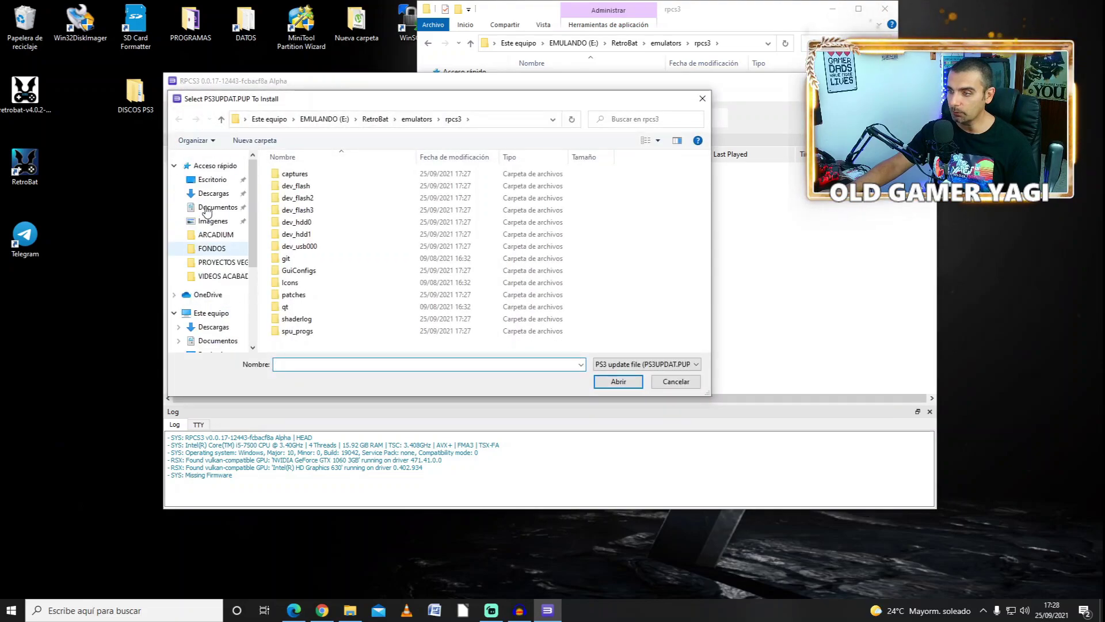
left_click(209, 180)
left_click(296, 248)
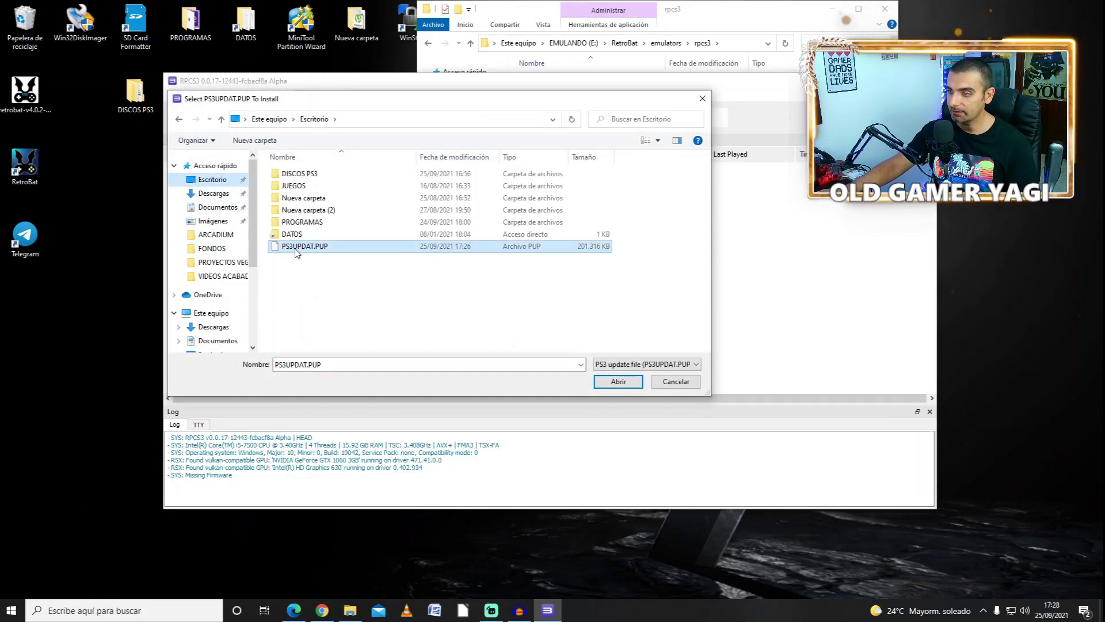
left_click(615, 382)
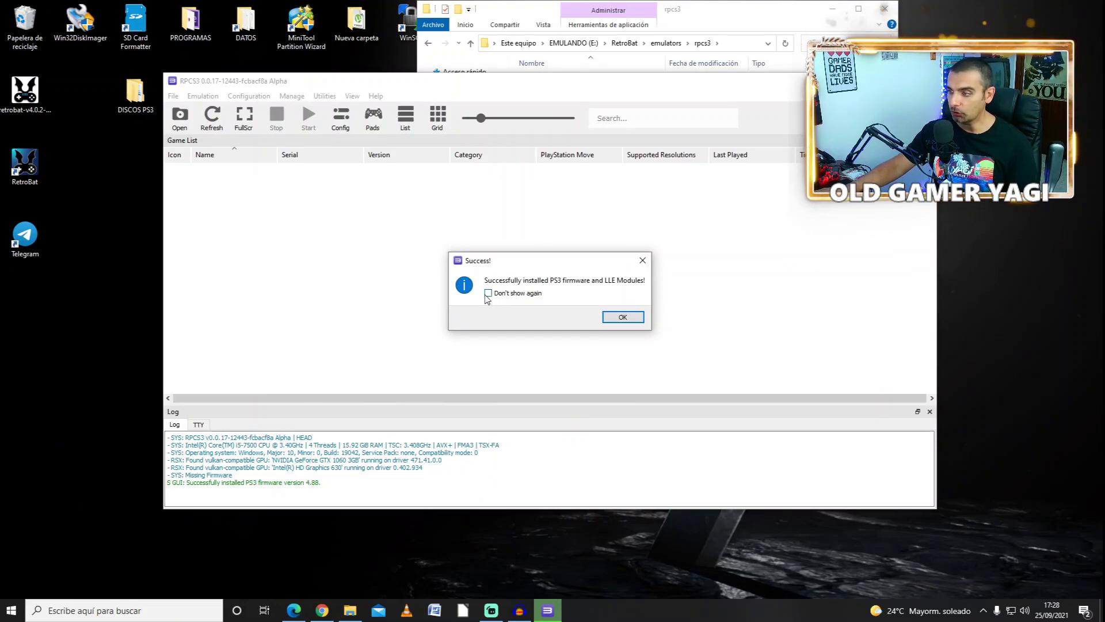
left_click(619, 317)
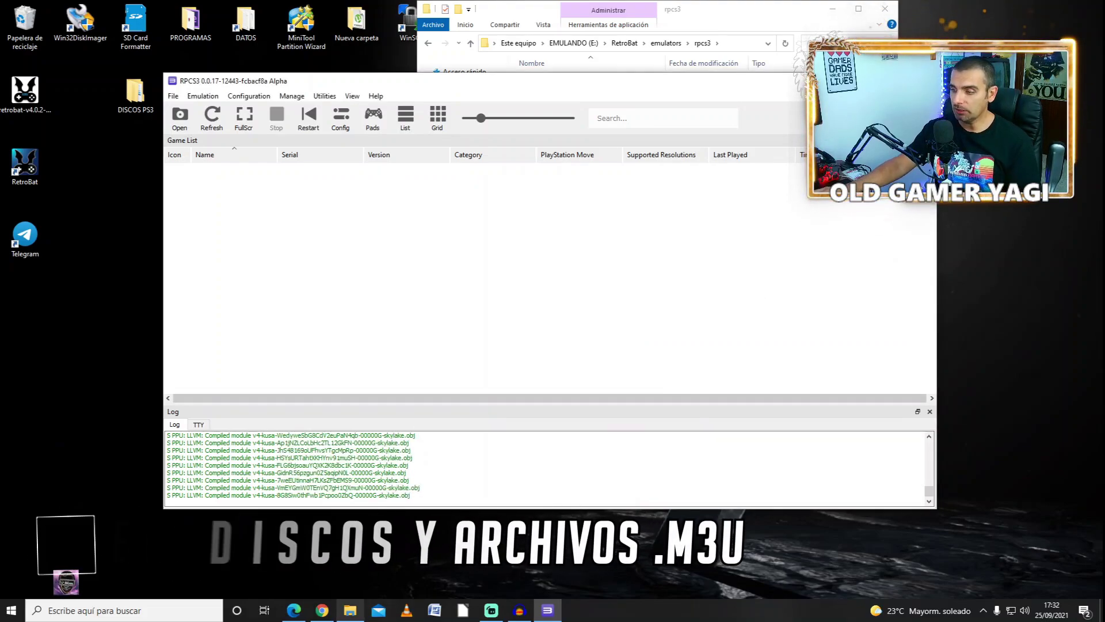
Step: Switch to the RPCS3 Quickstart page in Chrome and review the sections on firmware files, managing PlayStation 3 titles and title formats
mouse_move(322, 614)
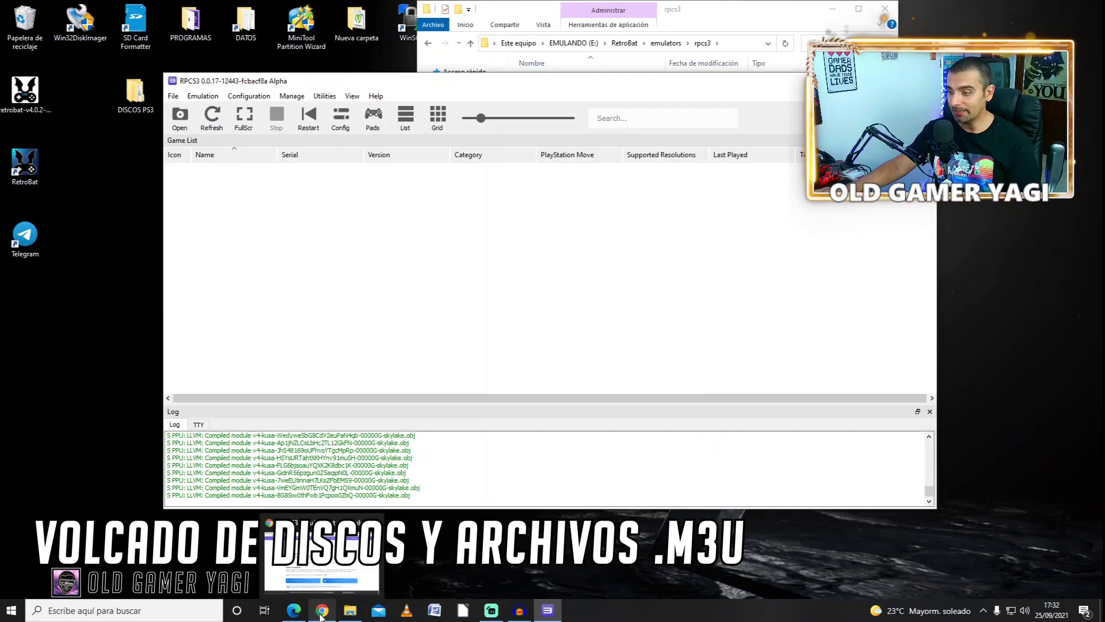
left_click(322, 614)
scroll(439, 355, "down", 10)
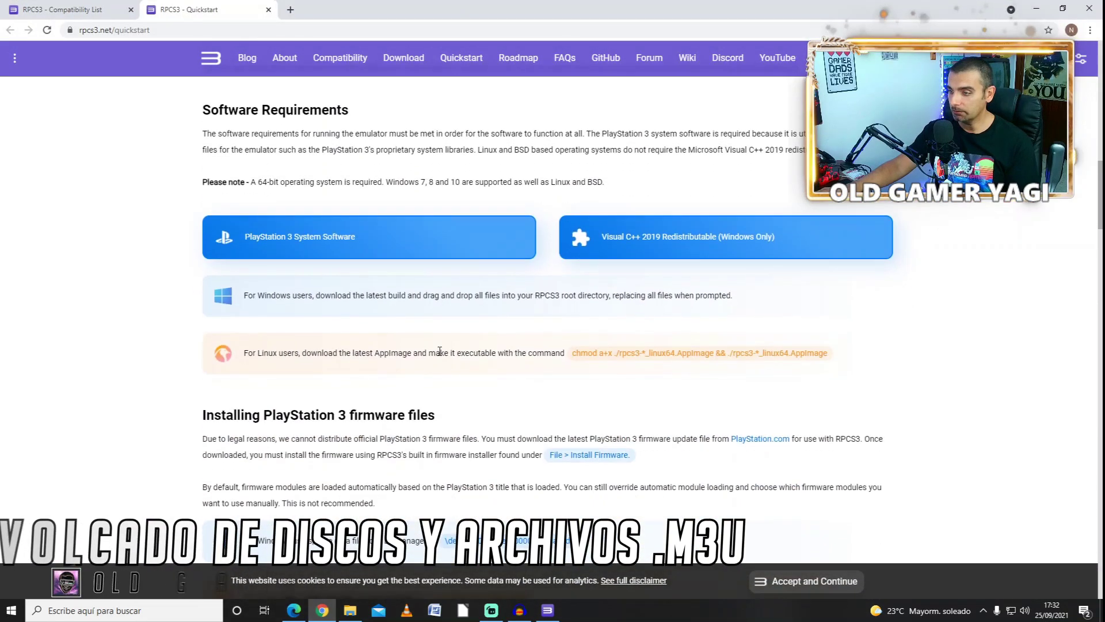
scroll(427, 329, "up", 3)
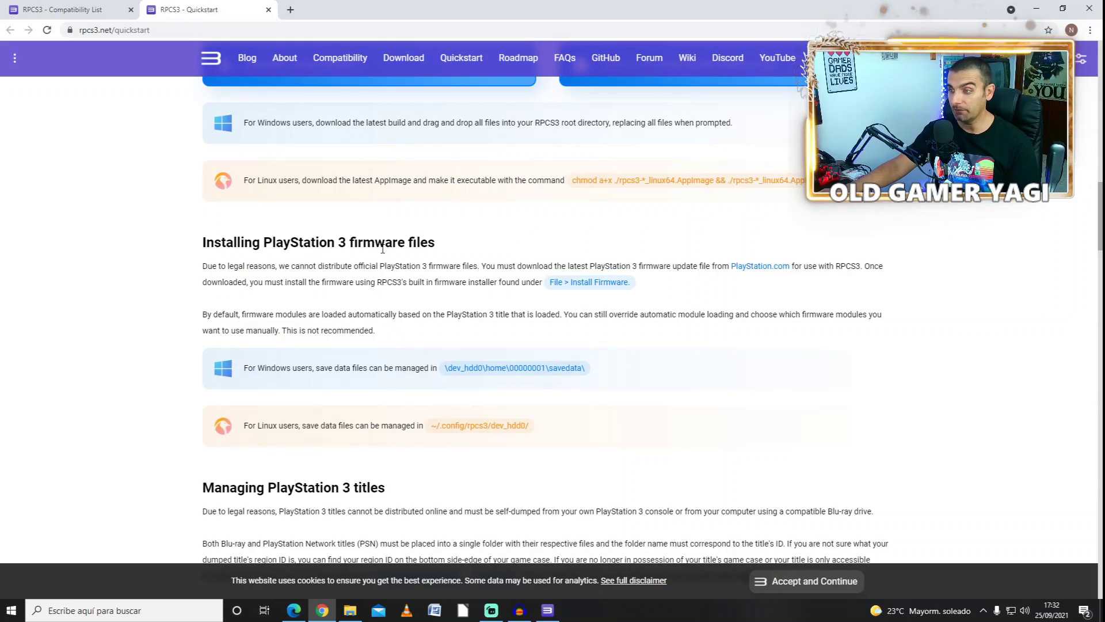
scroll(388, 254, "down", 6)
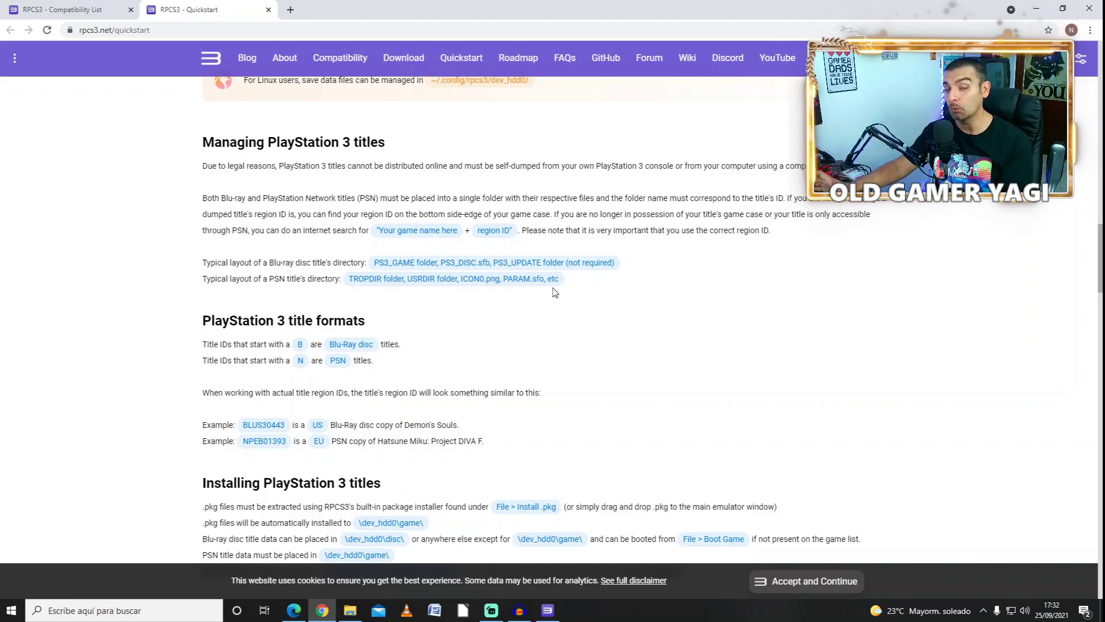
scroll(504, 347, "down", 2)
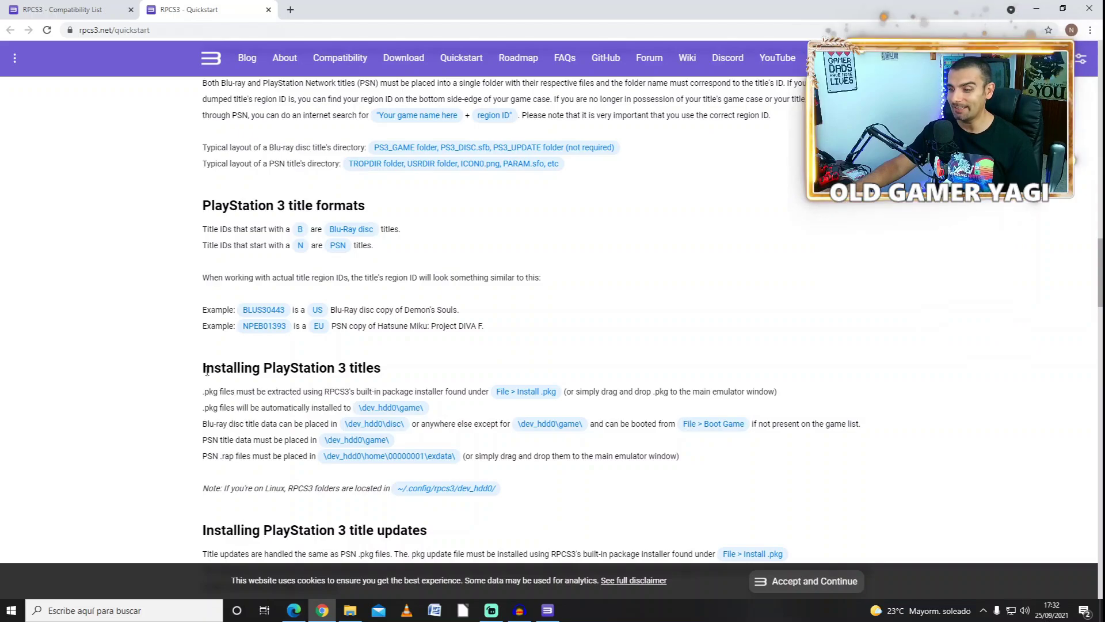
Step: Examine the "Installing PlayStation 3 titles" instructions, highlighting the lines on .pkg files, Blu-ray disc title data and PSN title data
left_click_drag(203, 370, 707, 464)
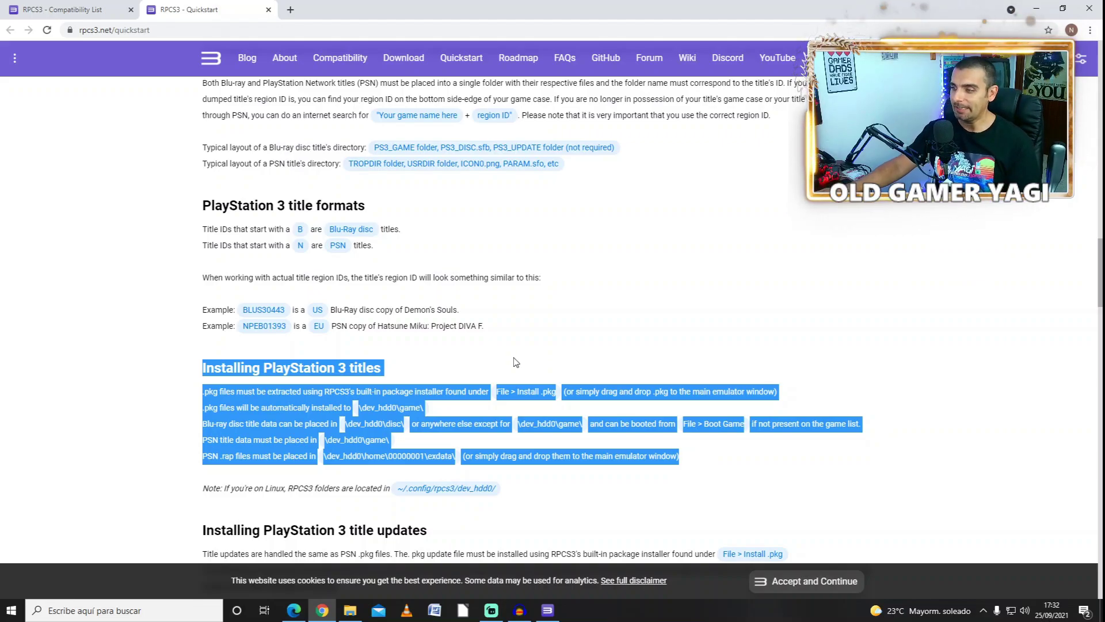
left_click(481, 363)
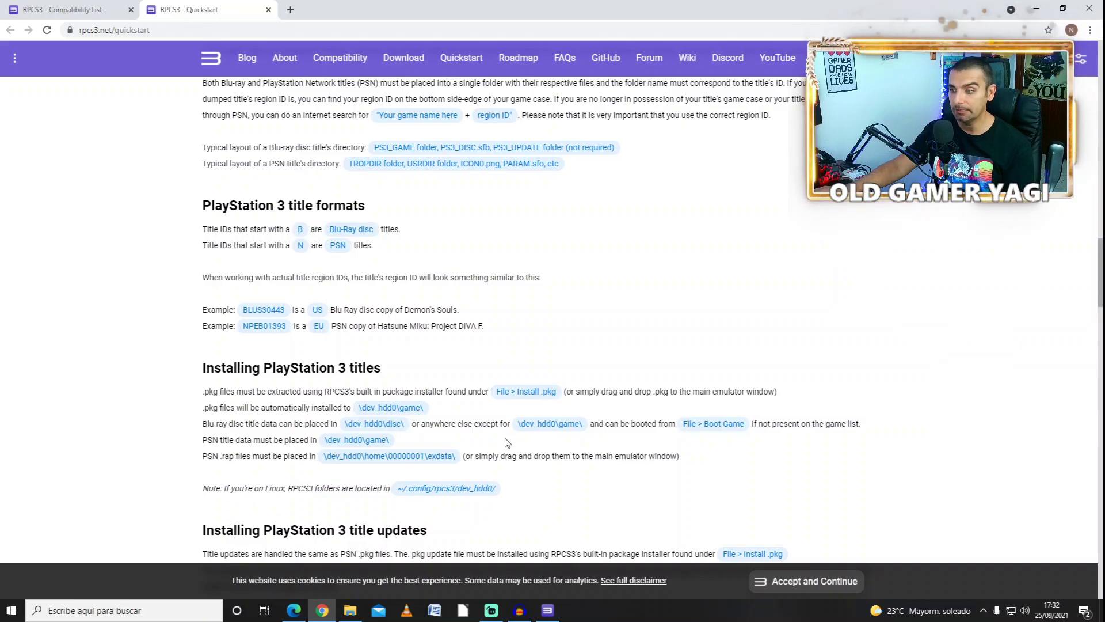
left_click_drag(202, 424, 414, 425)
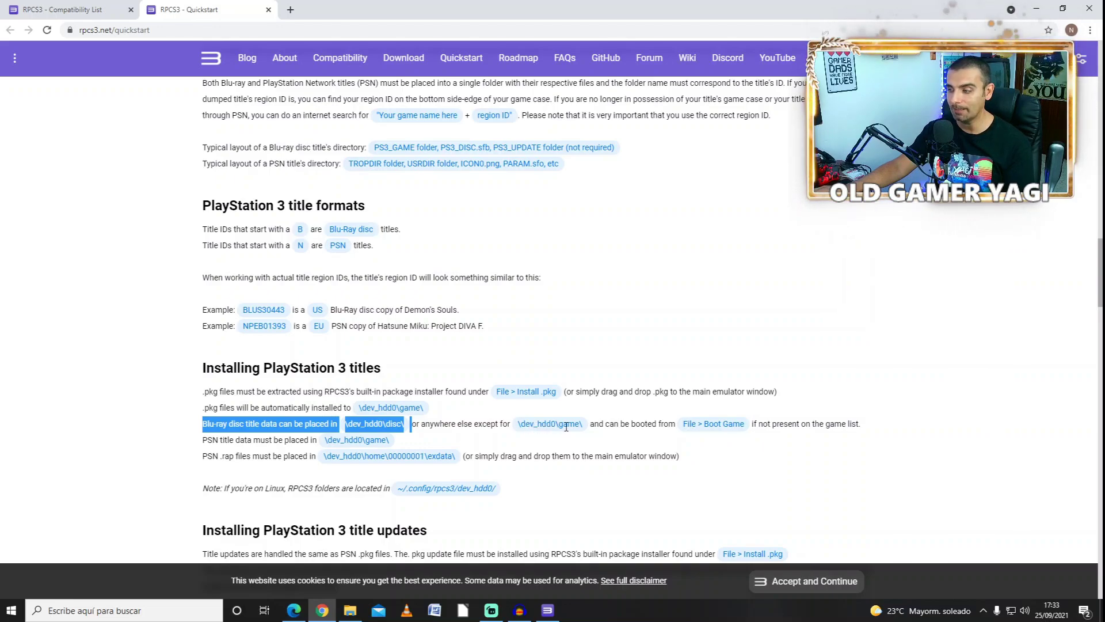
left_click(455, 411)
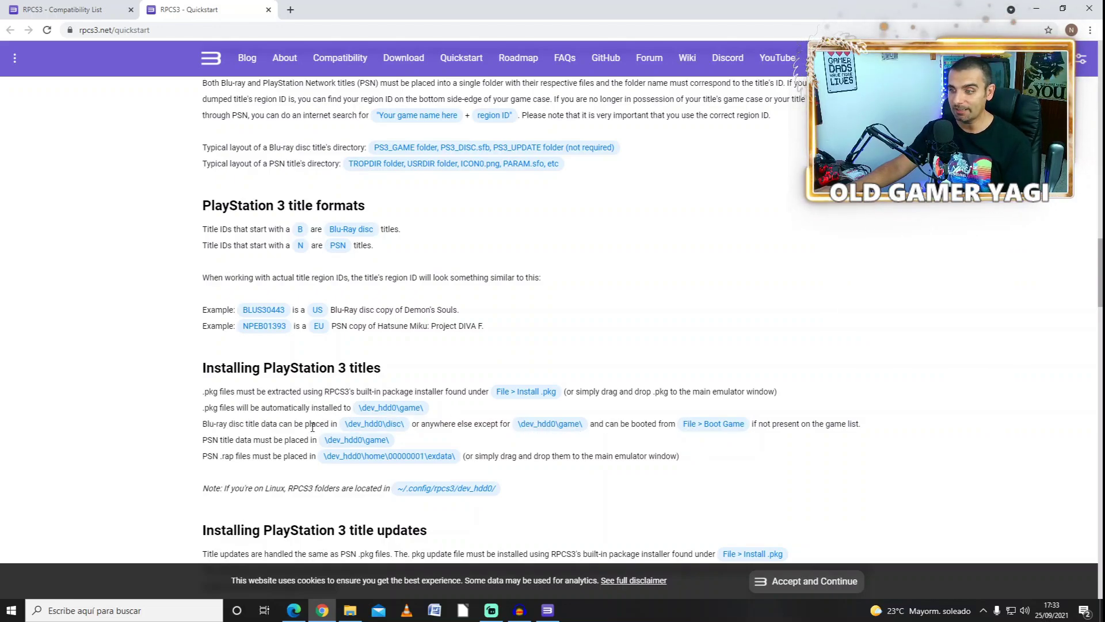
left_click_drag(203, 396, 778, 395)
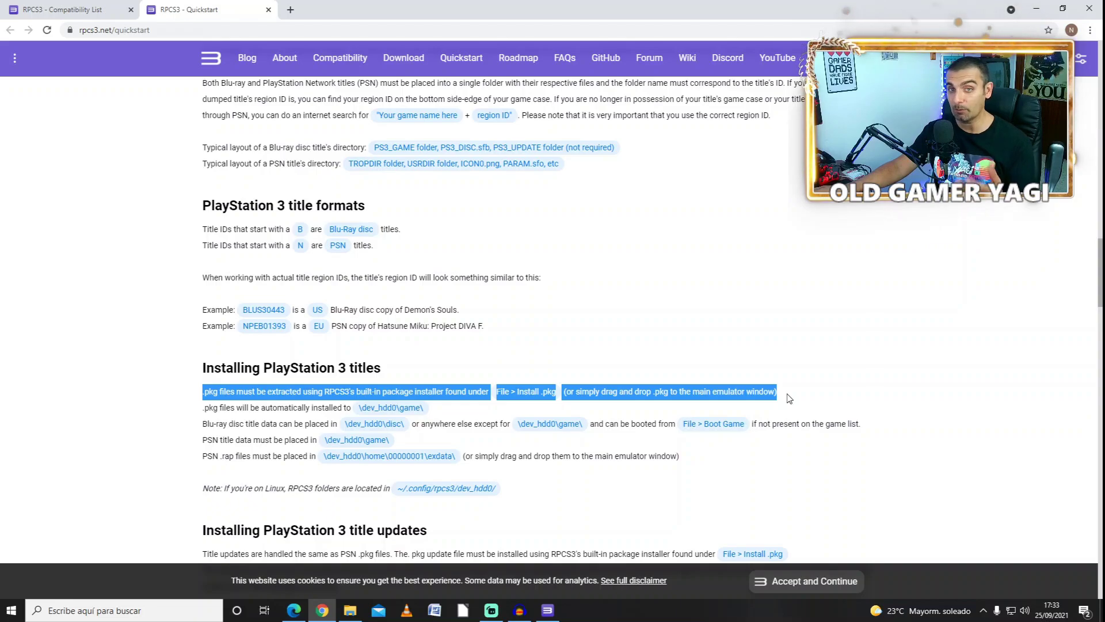
left_click_drag(789, 399, 203, 394)
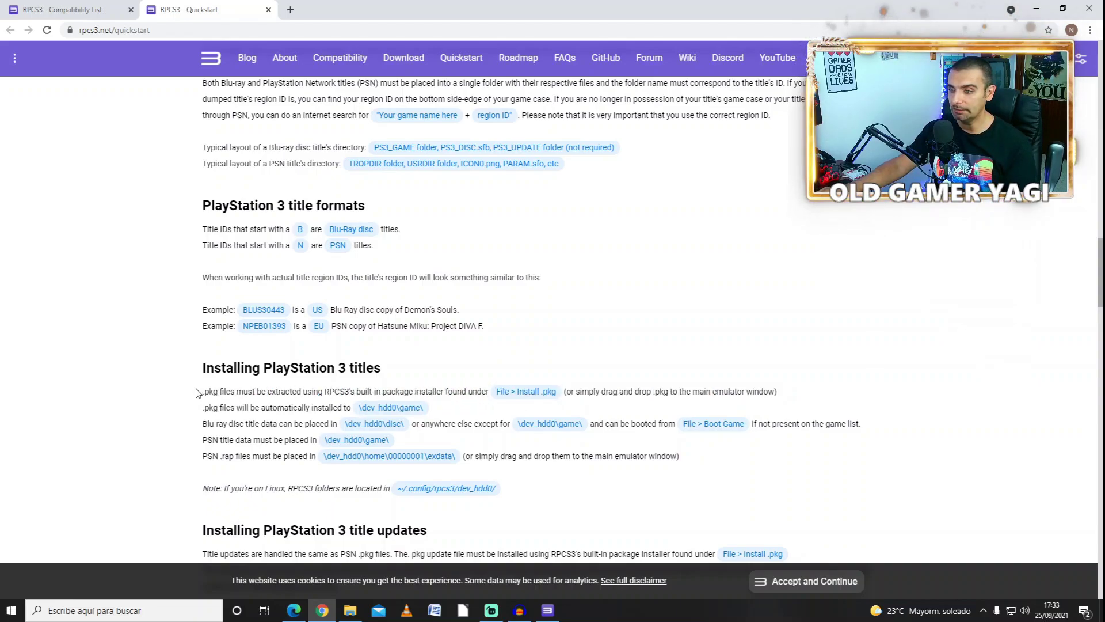
left_click_drag(203, 439, 374, 453)
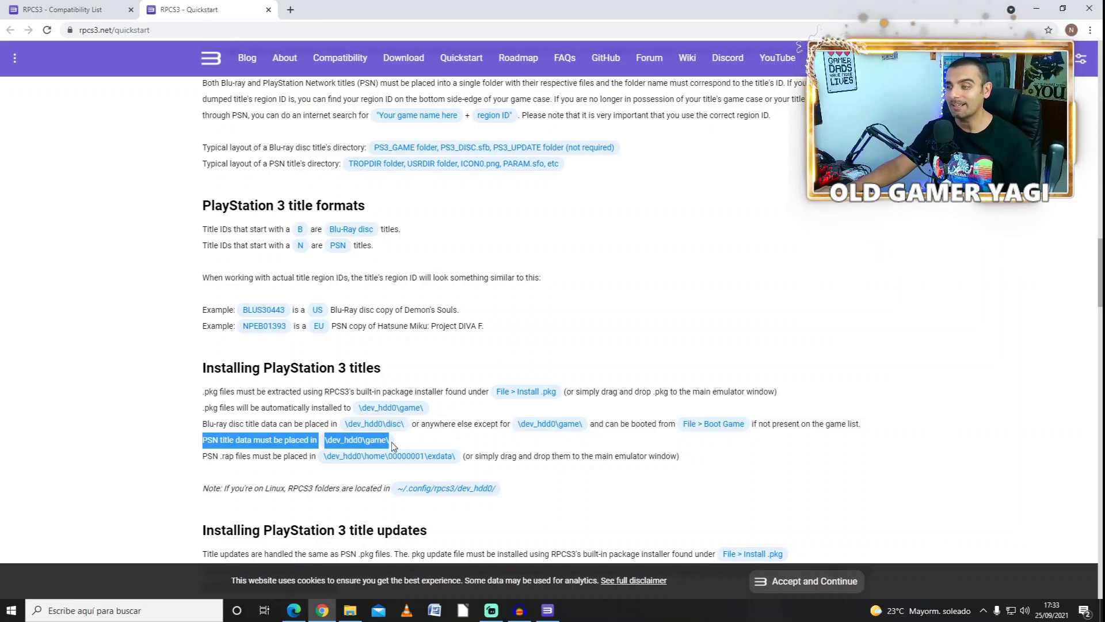
left_click(225, 423)
left_click_drag(202, 424, 405, 430)
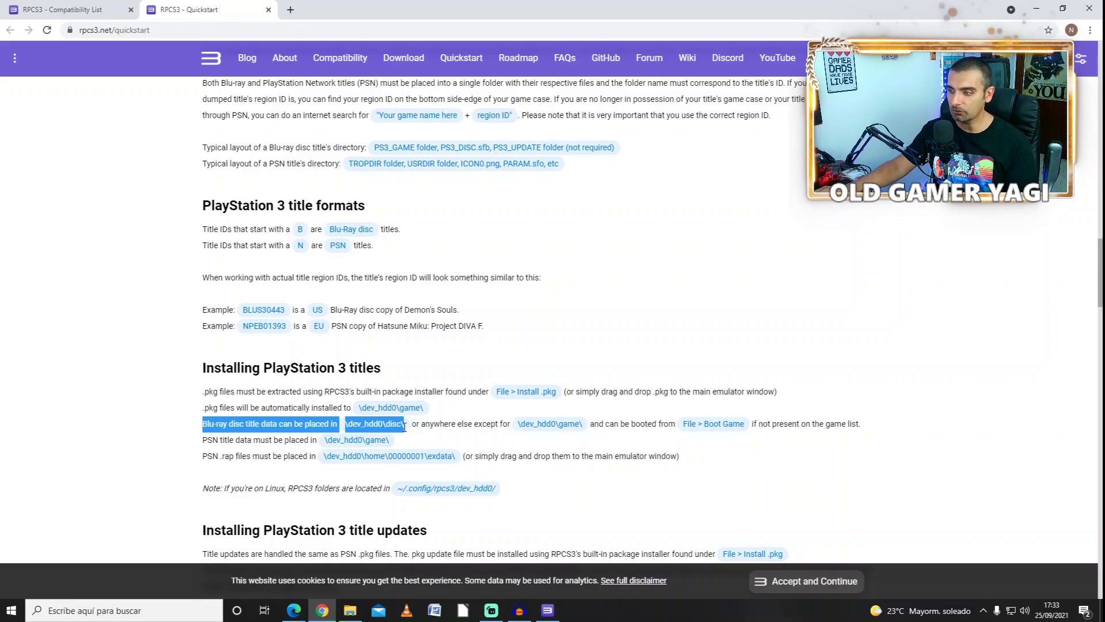
left_click_drag(406, 431, 292, 425)
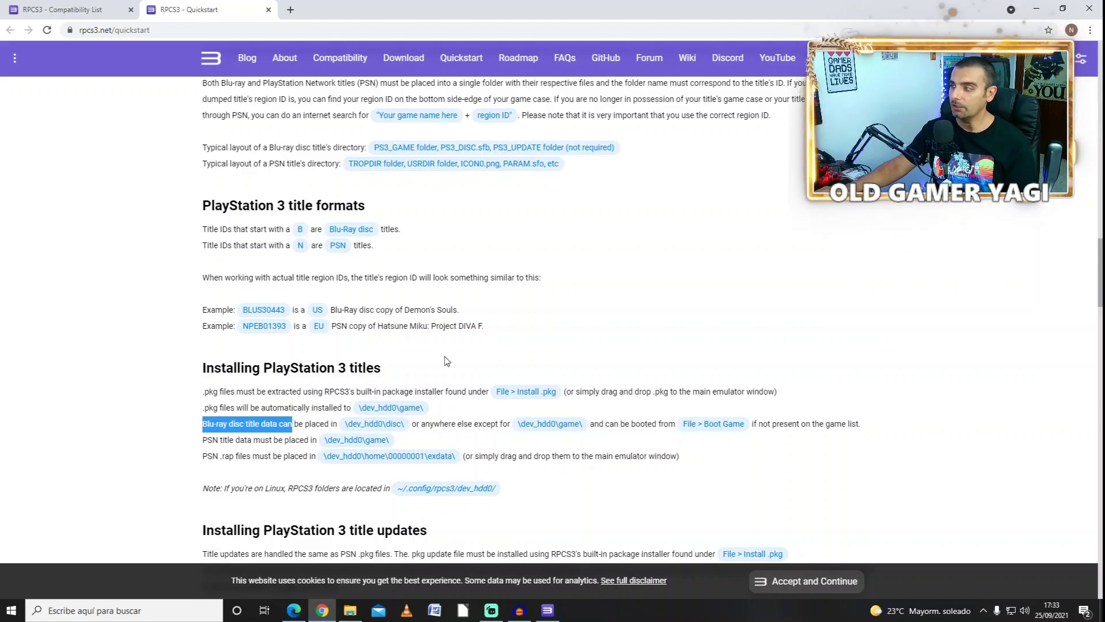
Step: Switch from the browser back to the RPCS3 emulator and close it
left_click(1036, 9)
left_click_drag(722, 82, 835, 82)
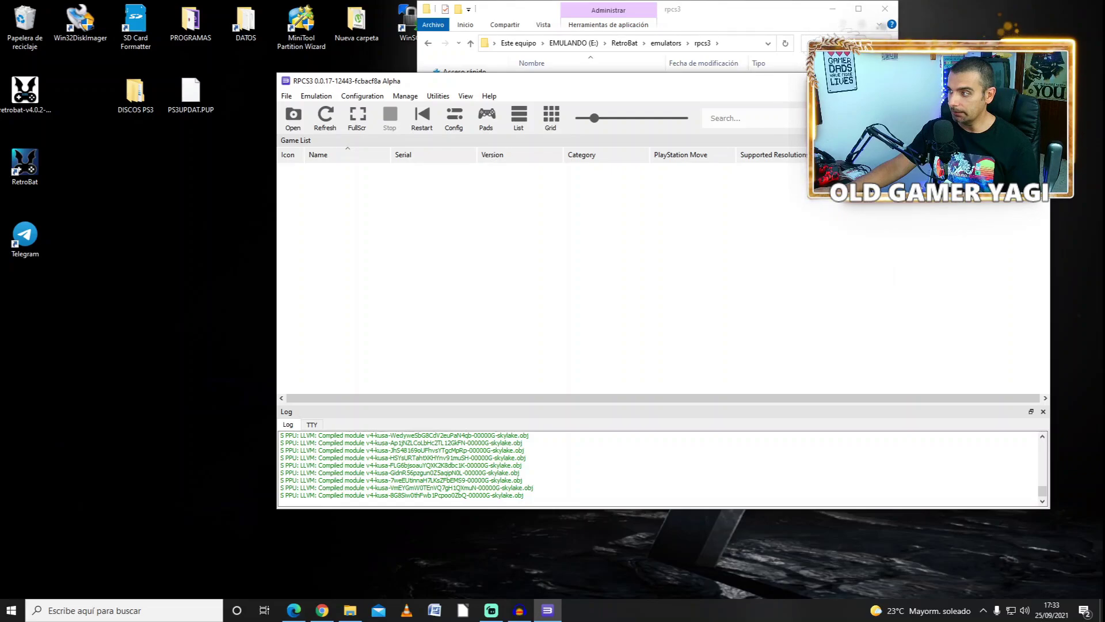
key("alt+F4")
Step: Copy all five game folders from DISCOS PS3 on the desktop into RetroBat\emulators\rpcs3\dev_hdd0\disc on drive E:
double_click(135, 92)
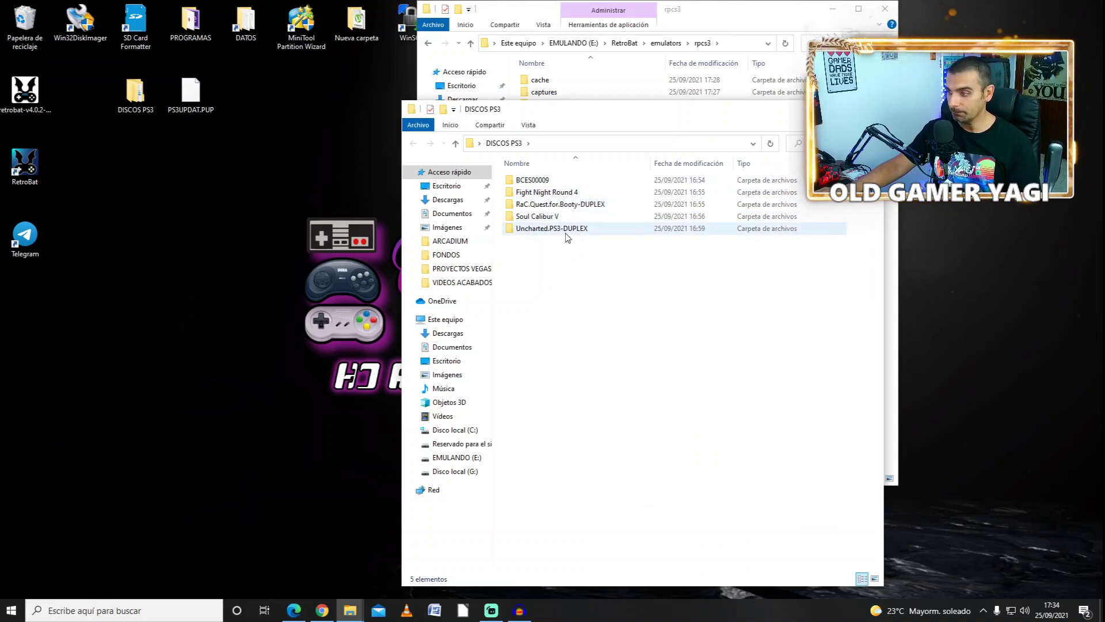
key("Down")
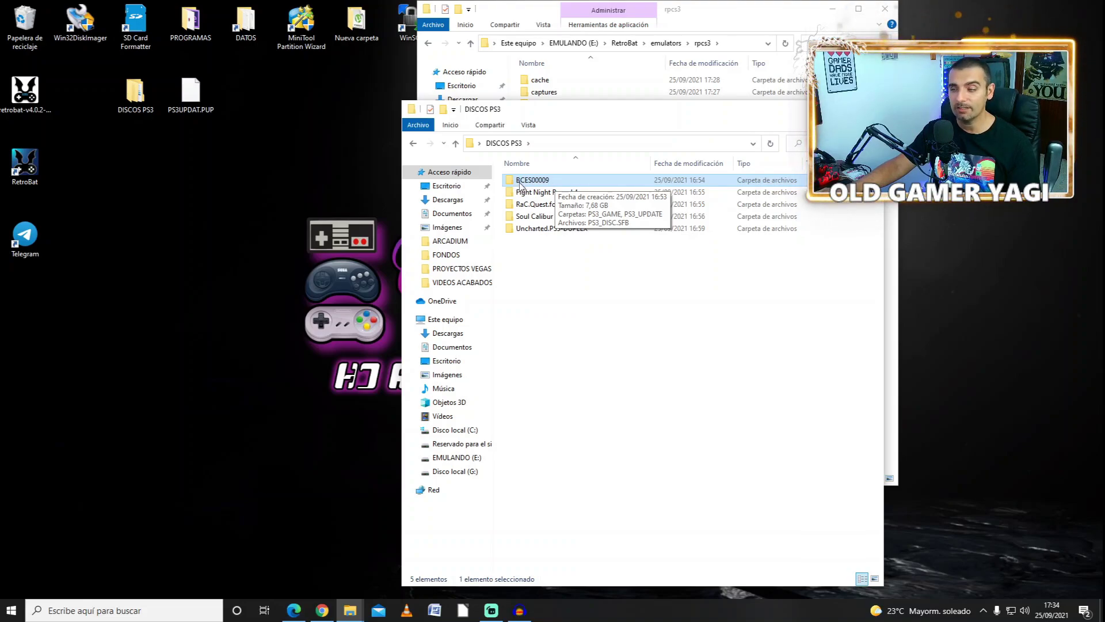
left_click_drag(584, 255, 513, 182)
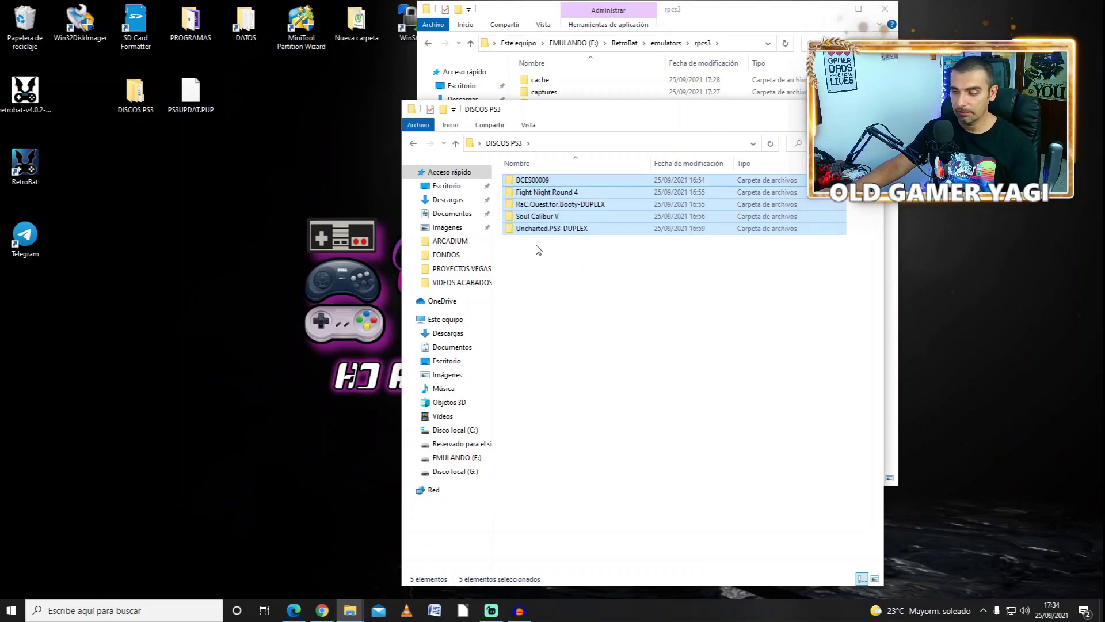
left_click(717, 19)
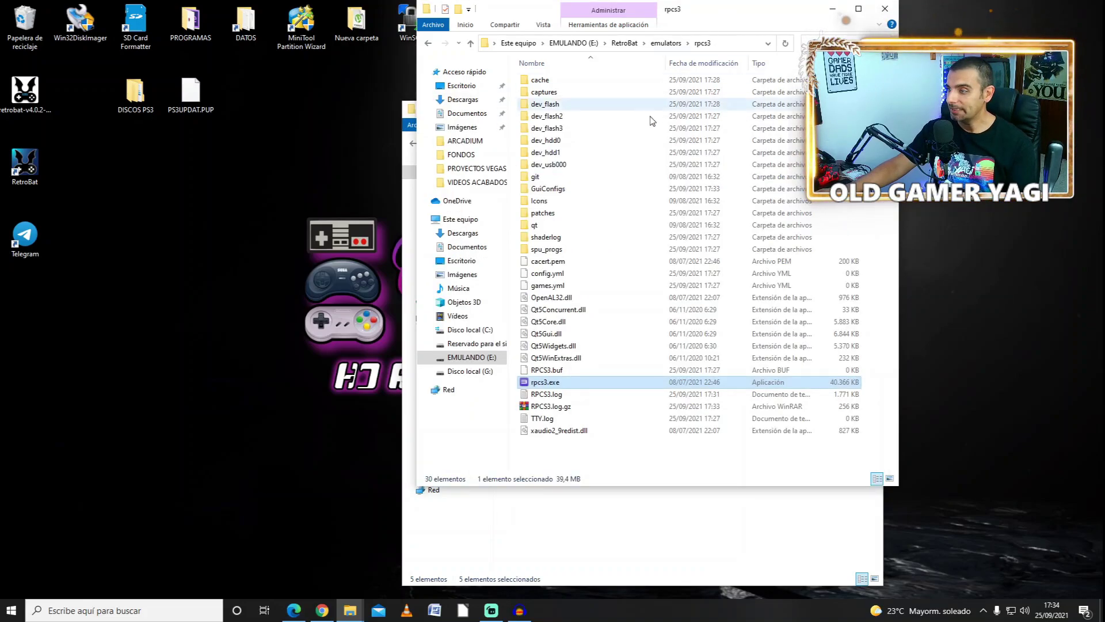
double_click(550, 142)
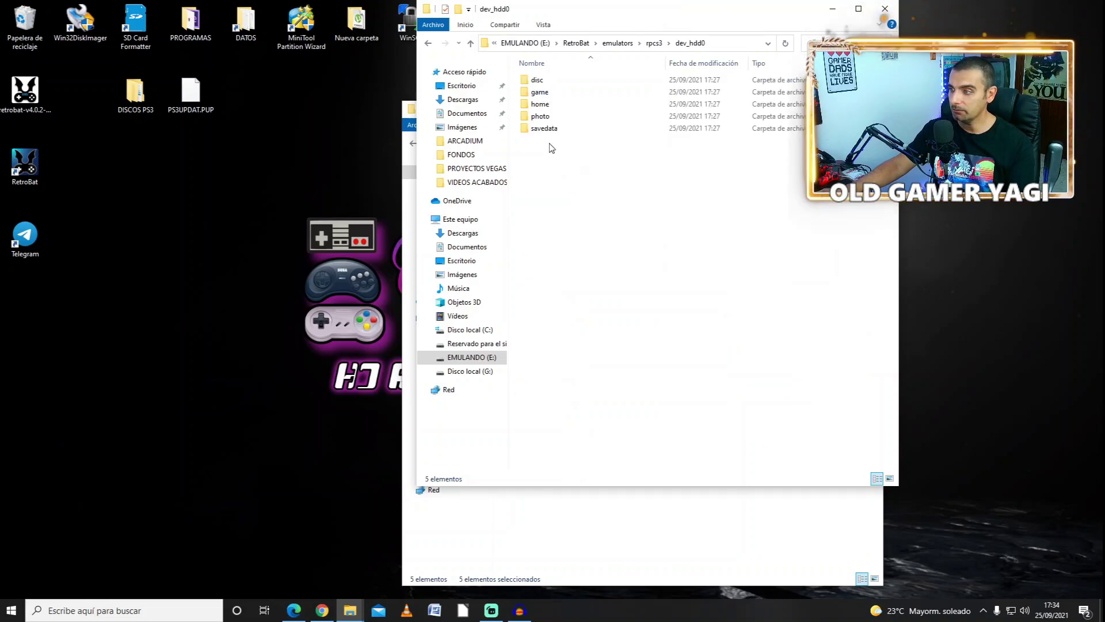
left_click(534, 82)
double_click(536, 82)
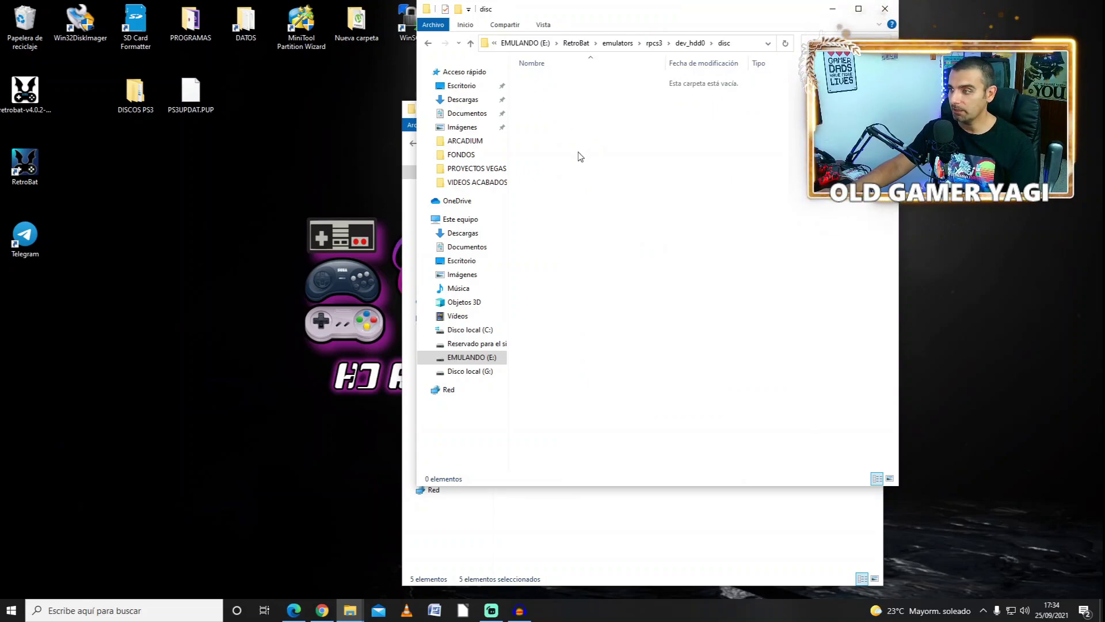
key("ctrl+v")
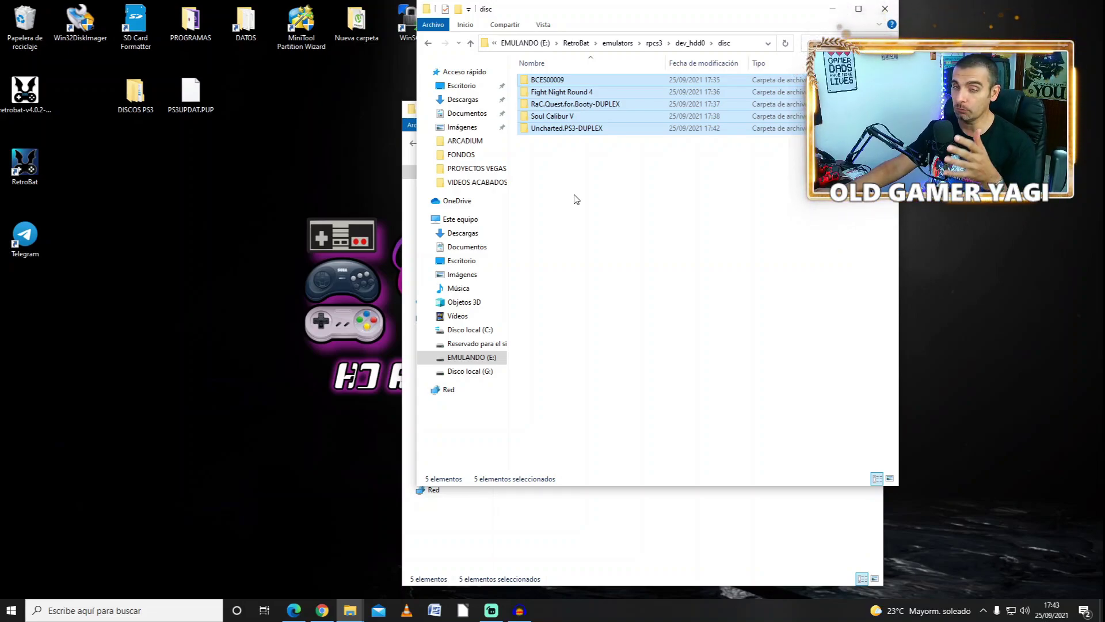
Step: Run BatGui.exe from the RetroBat folder, scan the PS3 emulator path with the M3u constructor and generate the M3U files for all five games
left_click(577, 43)
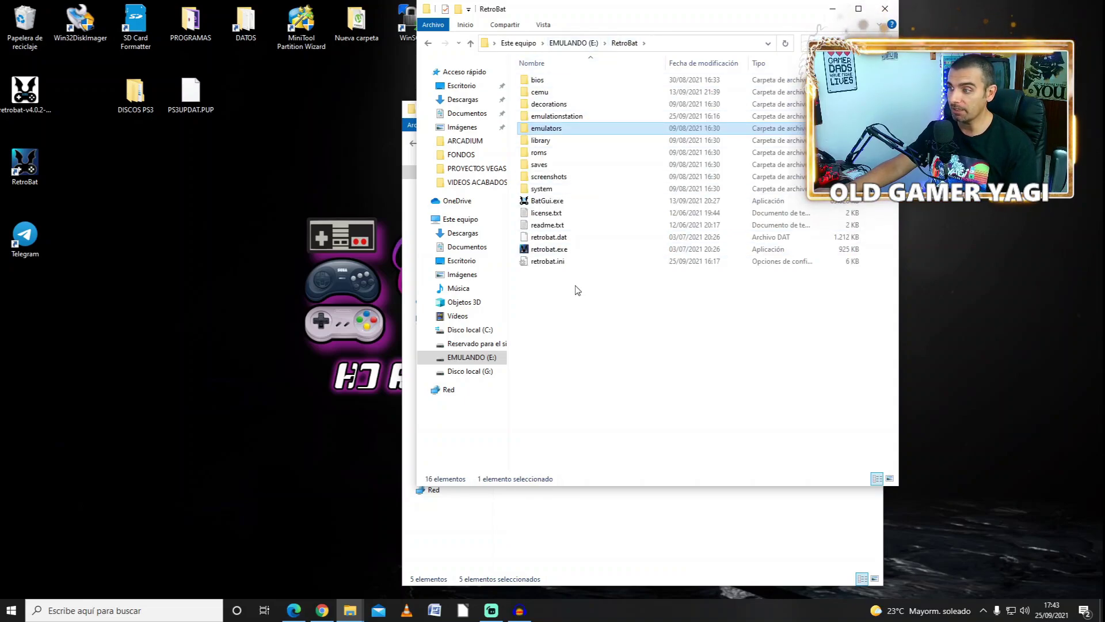
double_click(551, 202)
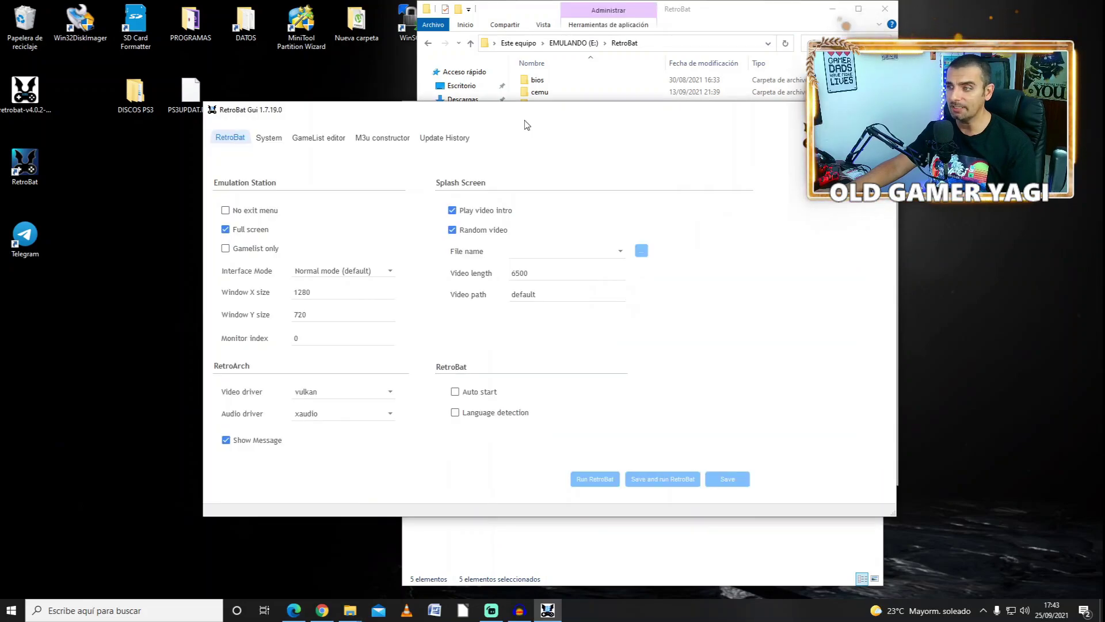
left_click(394, 141)
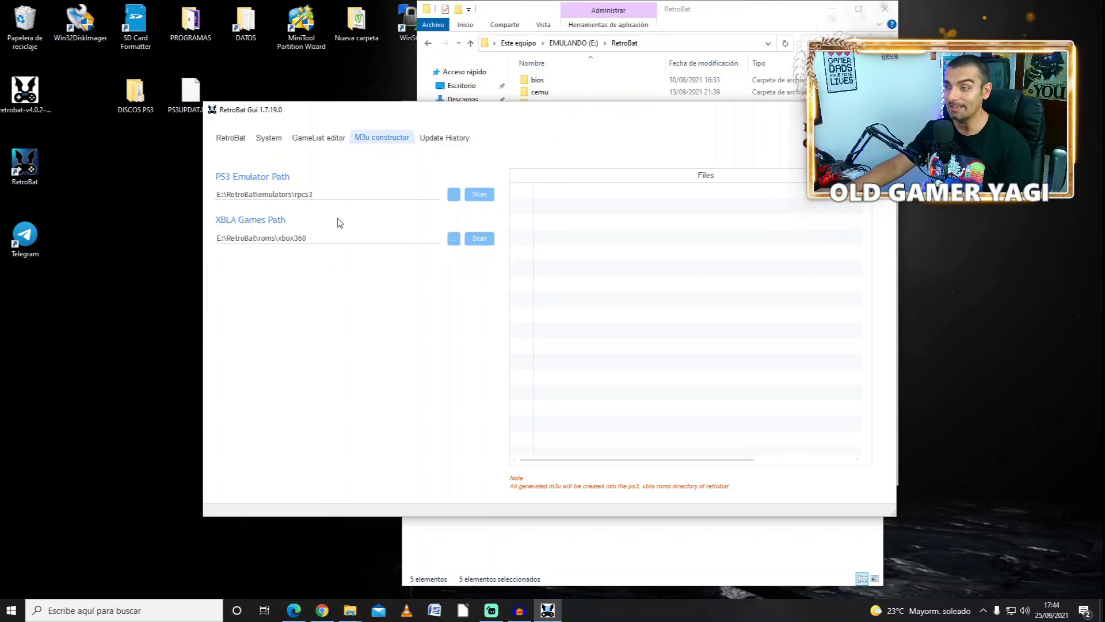
left_click(478, 196)
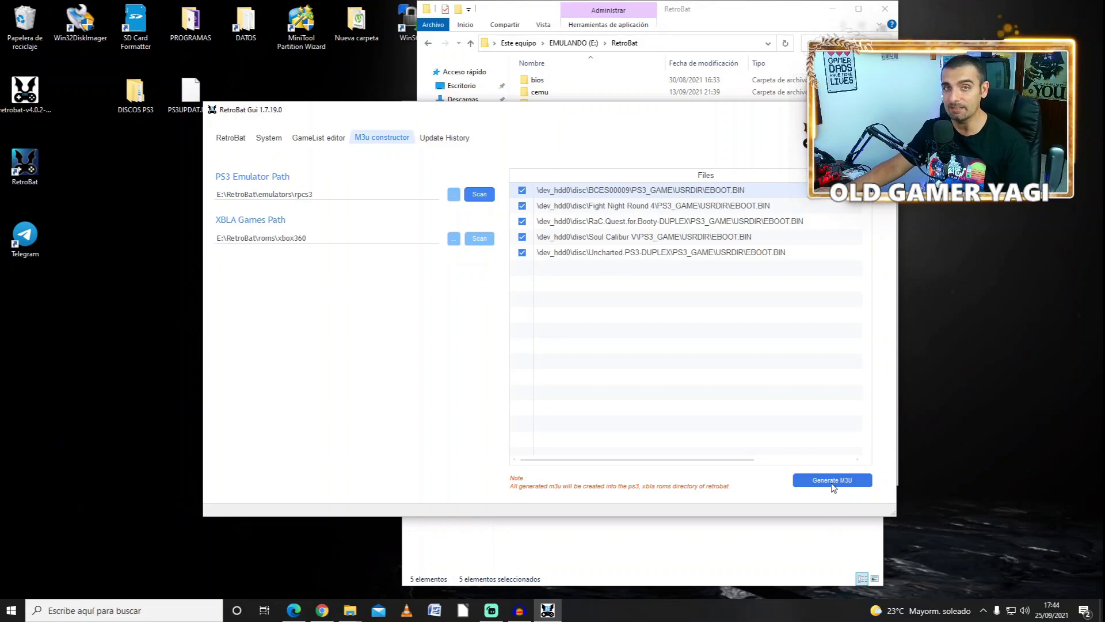
left_click(833, 484)
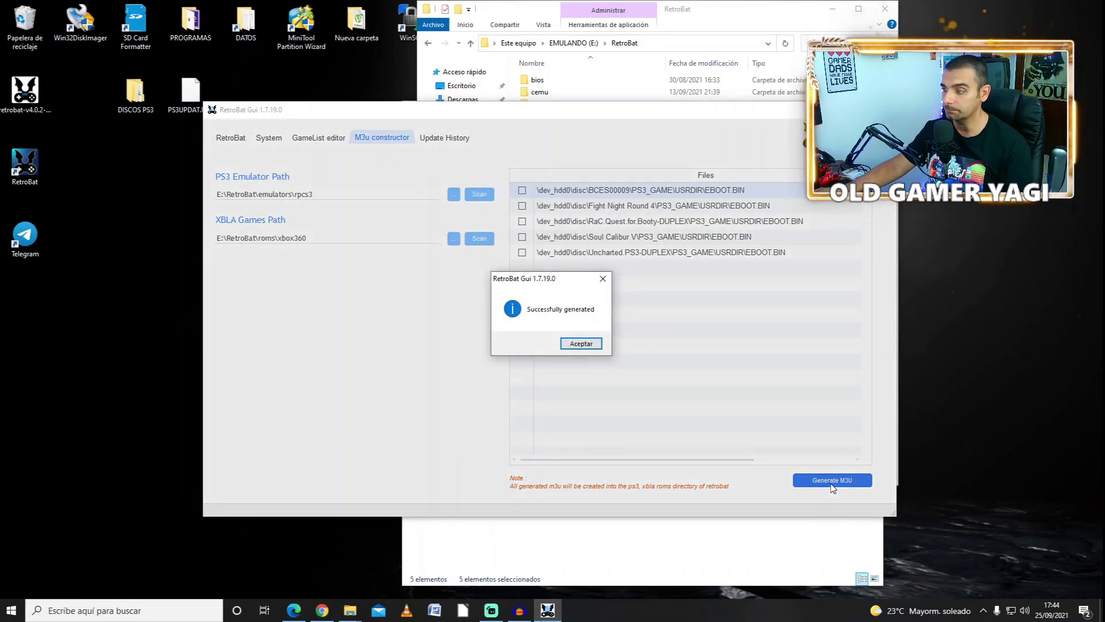
left_click(581, 344)
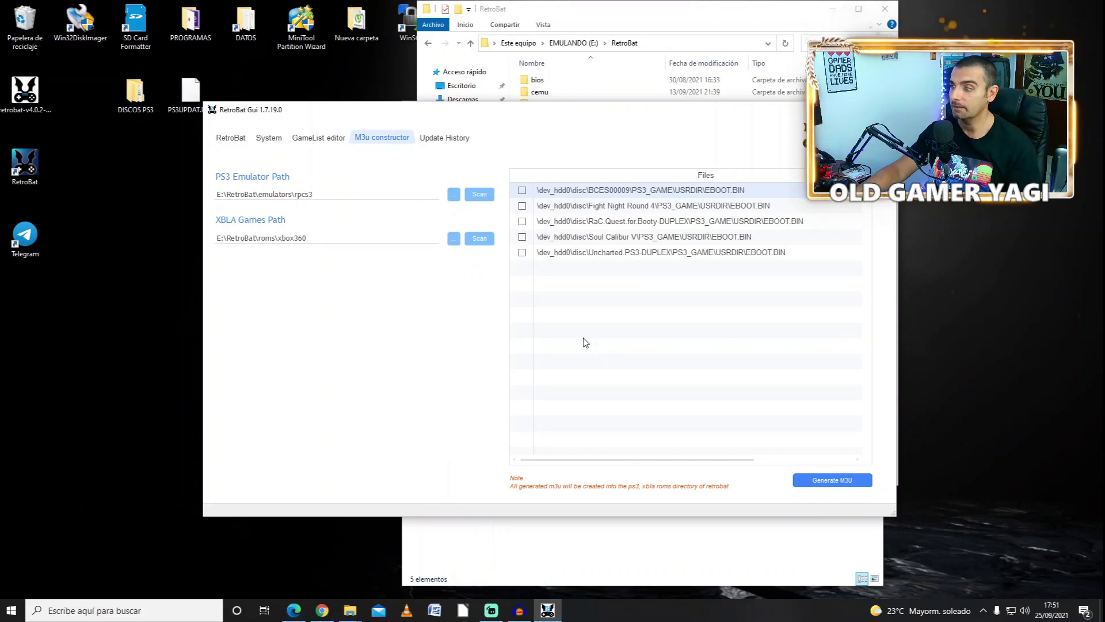
Step: Open the RetroBat\roms\ps3 folder in File Explorer and inspect its contents
left_click(637, 12)
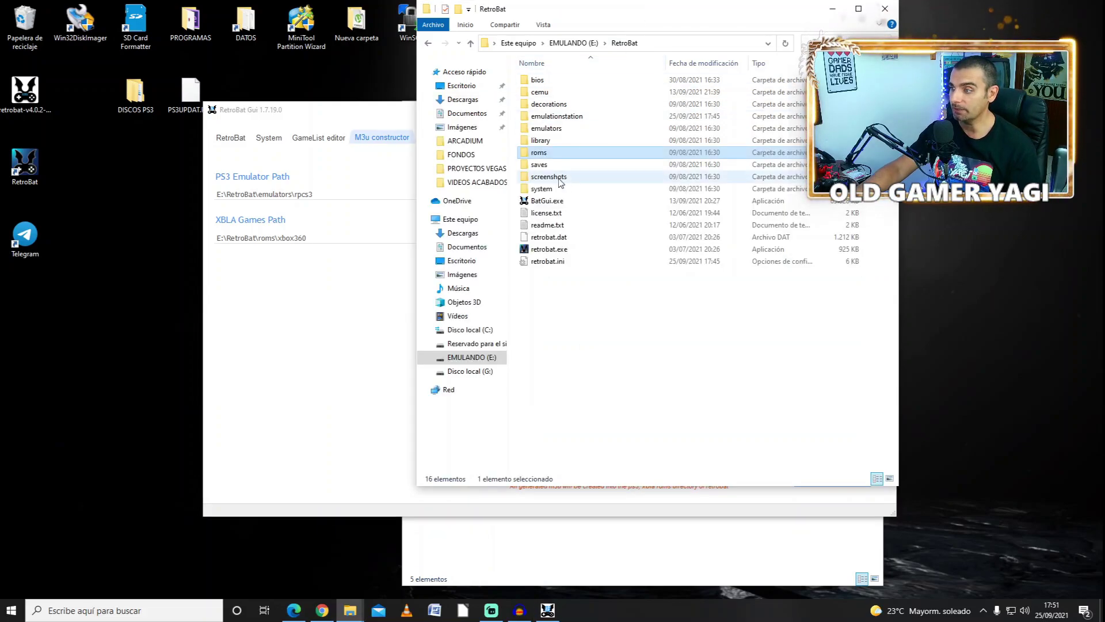
double_click(545, 161)
scroll(574, 281, "down", 15)
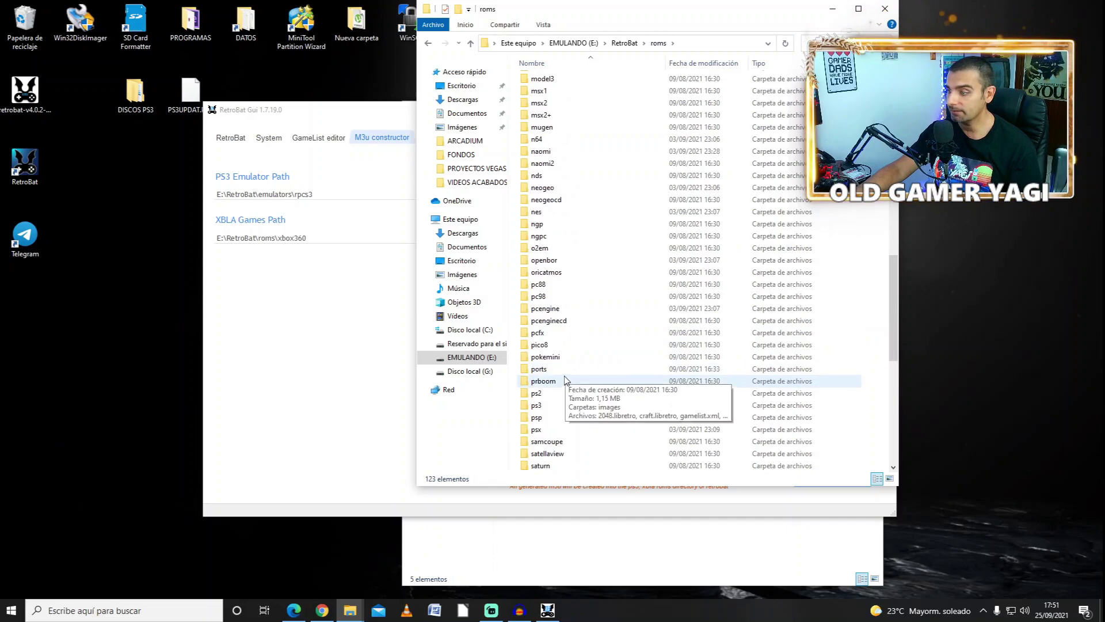
double_click(538, 405)
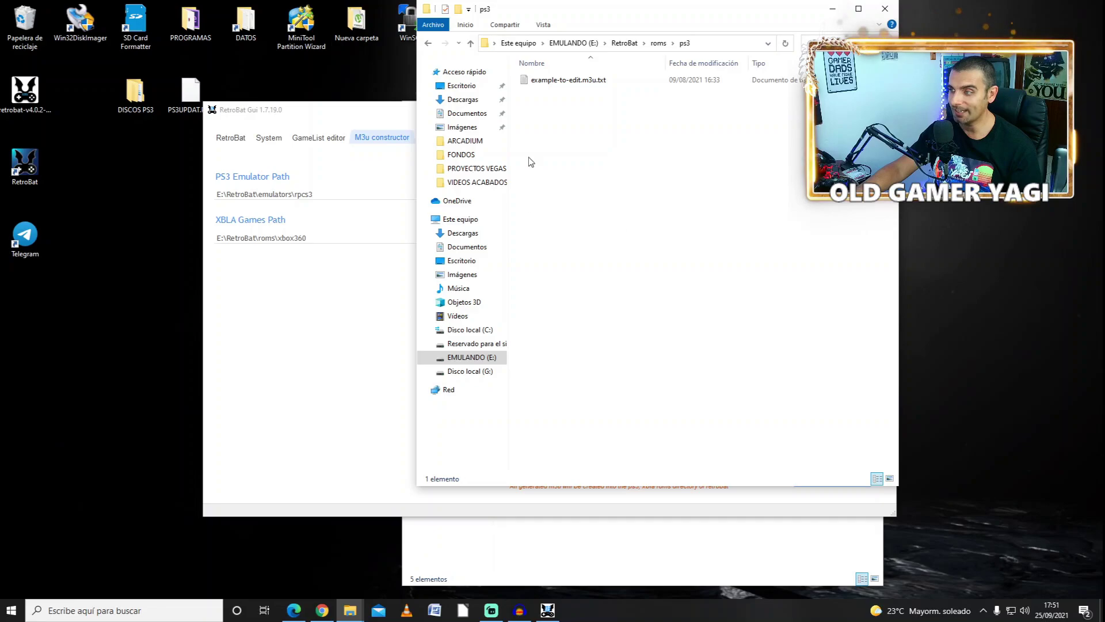
left_click_drag(518, 90, 645, 257)
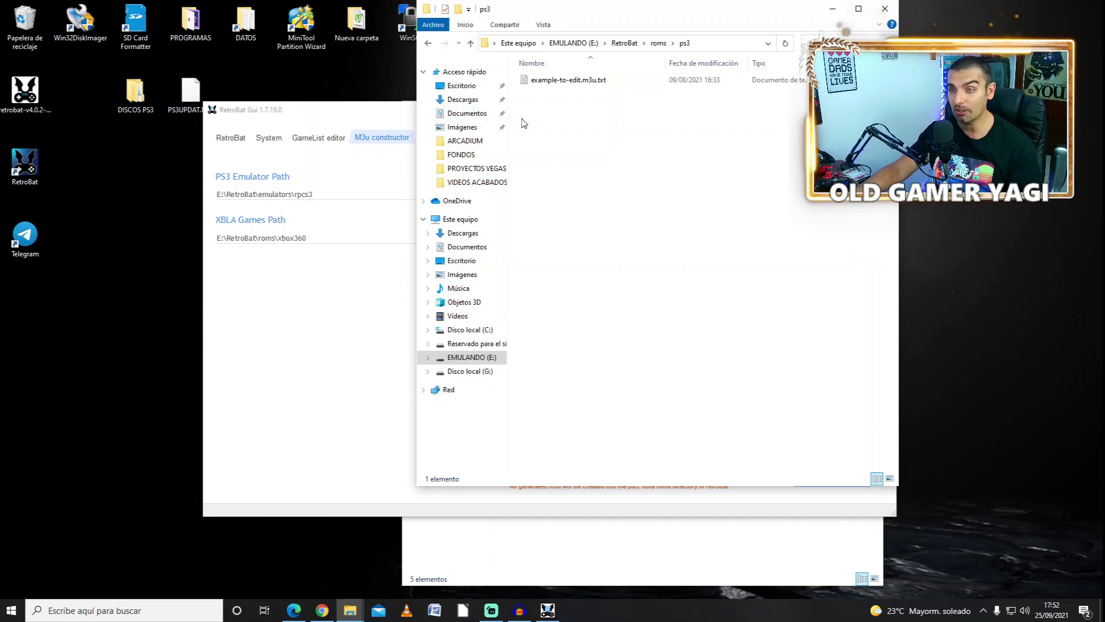
left_click_drag(525, 94, 653, 269)
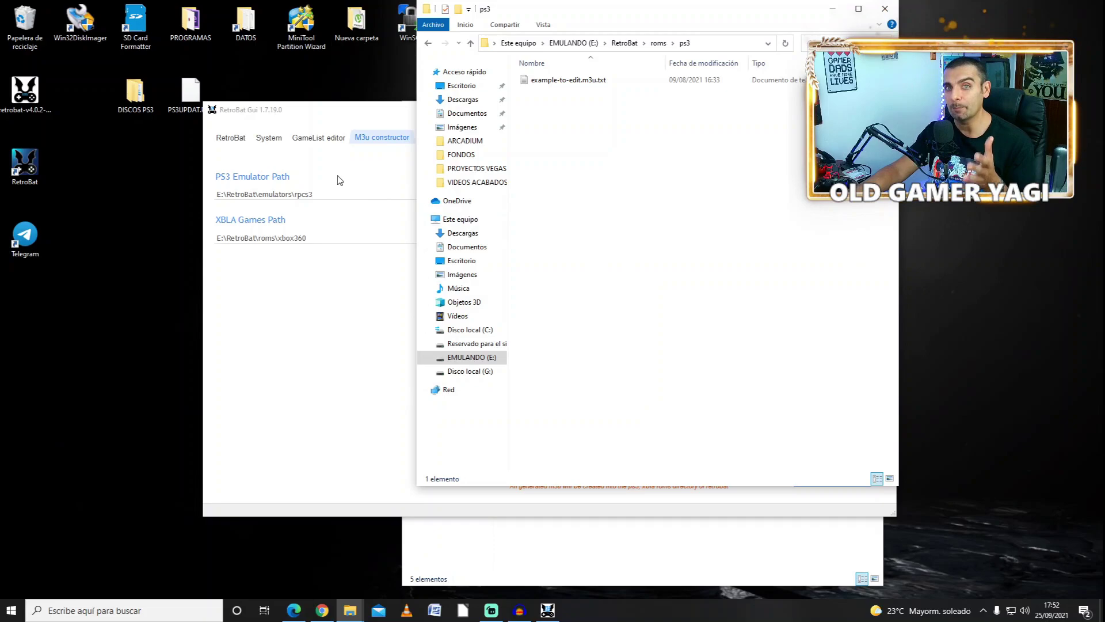
Step: Open example-to-edit.m3u.txt and highlight its path line and the REPLACEBYGAMEID placeholder
double_click(562, 81)
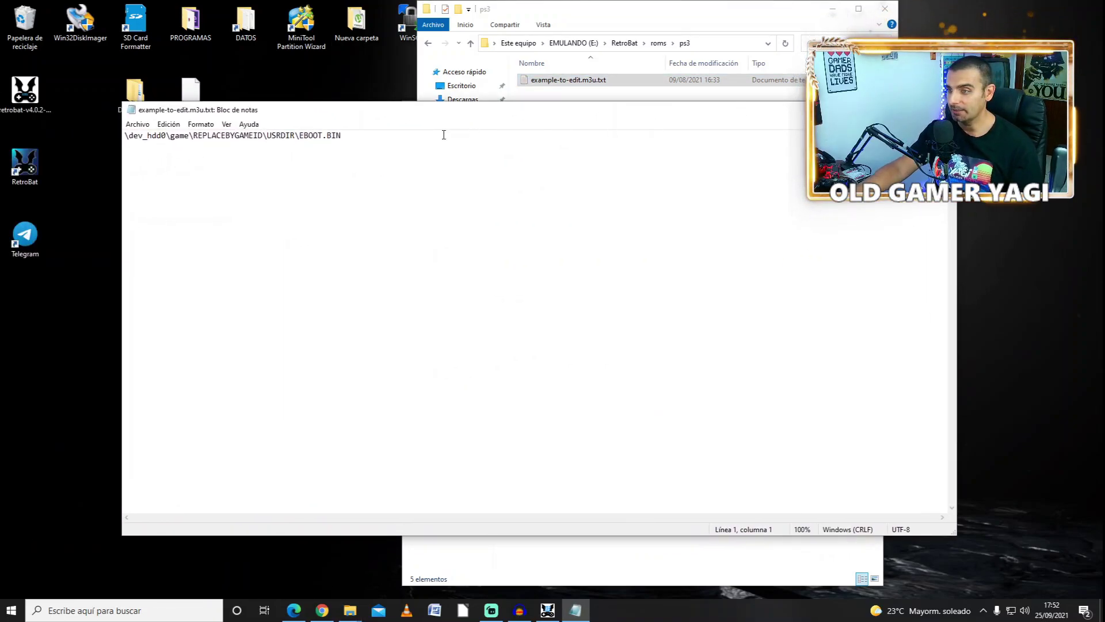
left_click_drag(444, 119, 527, 180)
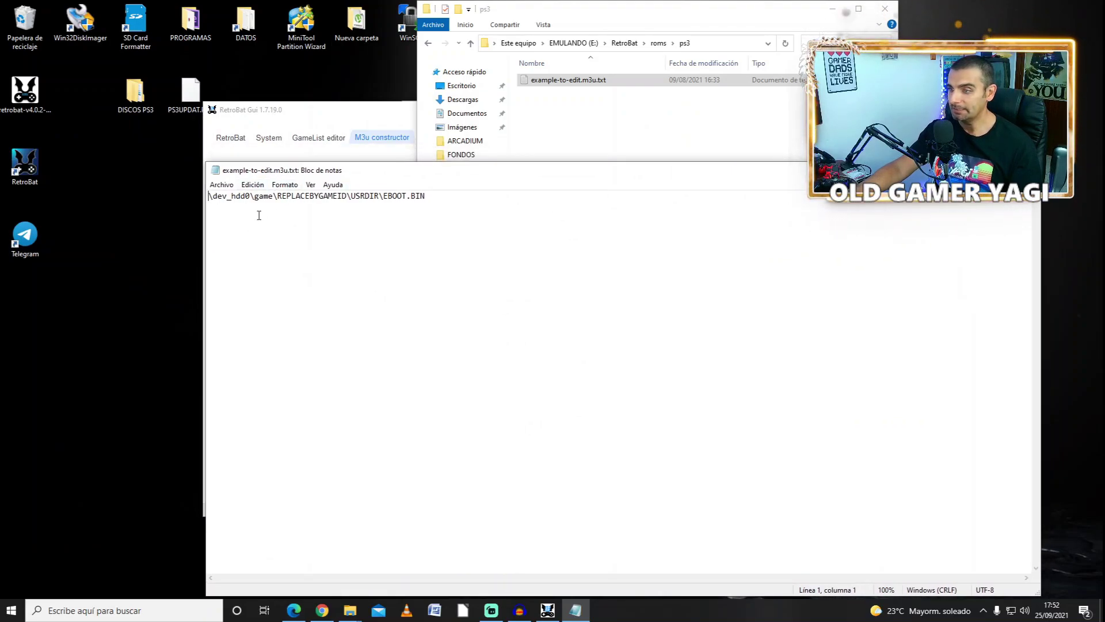
key("shift+Right")
key("shift+Right")
key("shift+Right")
key("shift+Right")
key("shift+Right")
key("shift+Right")
key("shift+Right")
key("shift+Right")
key("shift+Right")
key("shift+Right")
key("shift+Right")
key("shift+Right")
key("shift+Right")
key("shift+Right")
key("shift+Right")
key("shift+Right")
key("shift+Right")
key("shift+Right")
key("shift+Right")
key("shift+Right")
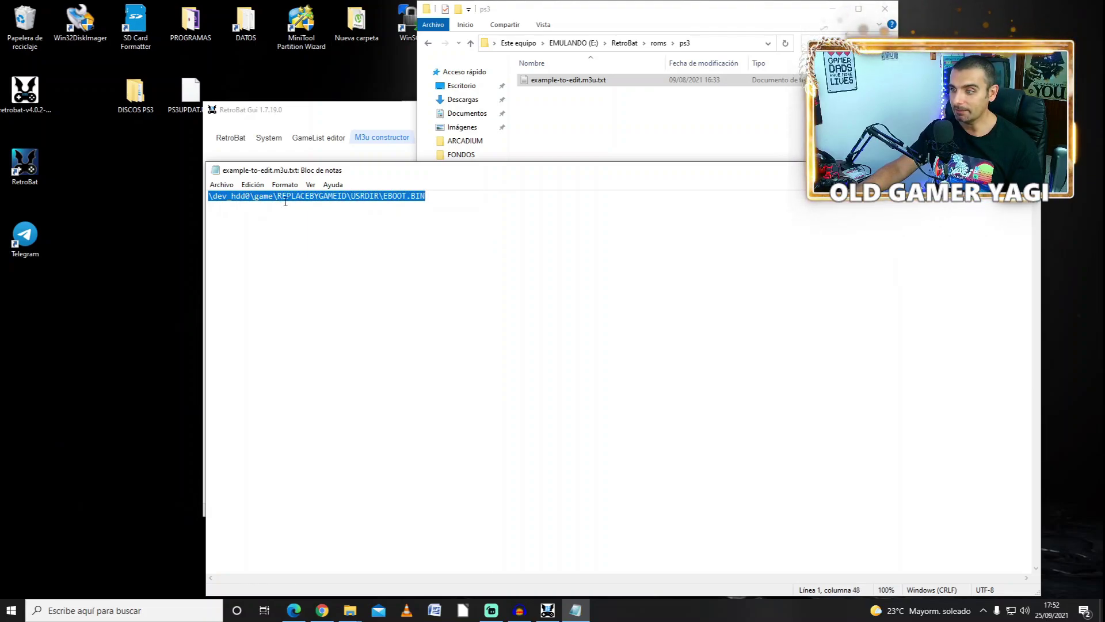
left_click_drag(278, 196, 347, 200)
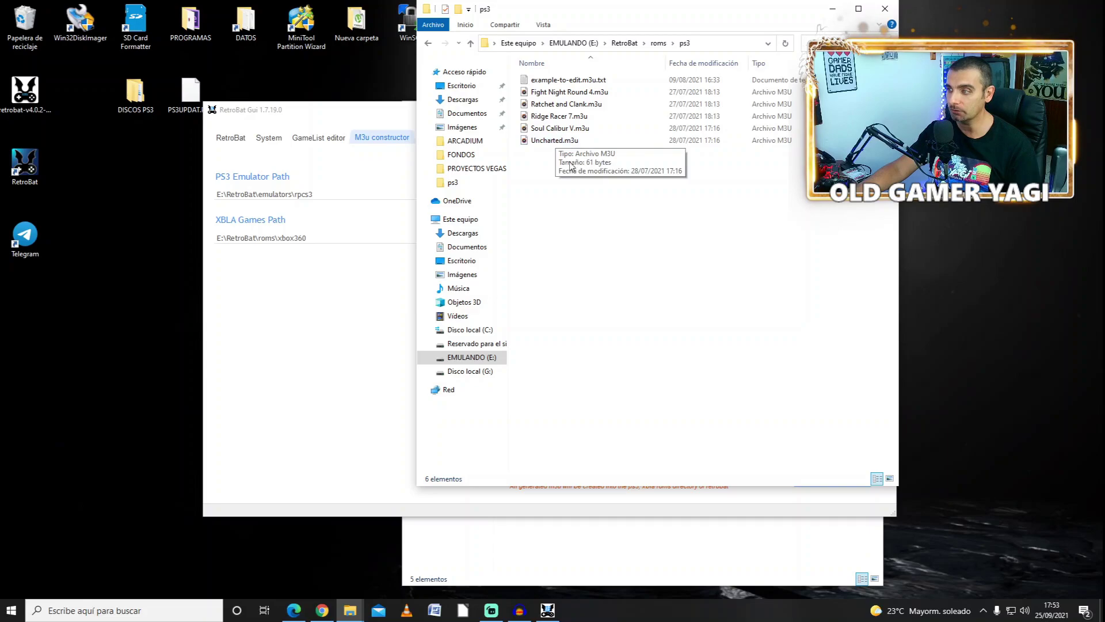
Step: Check the file name extension display option in the ps3 folder and open Fight Night Round 4.m3u in Notepad
left_click(543, 26)
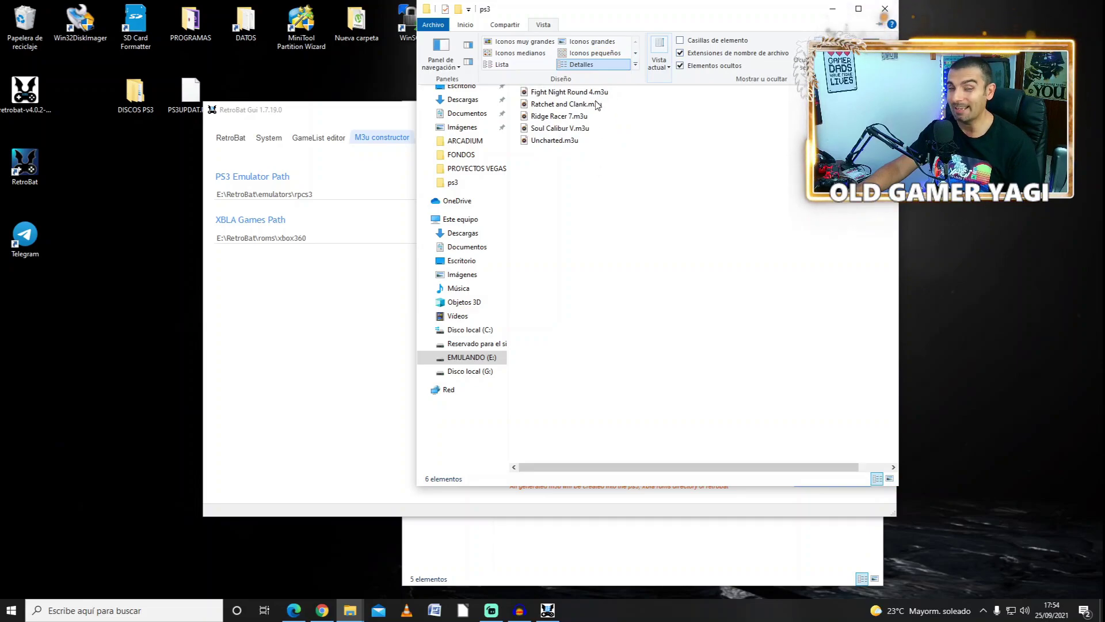
left_click(597, 191)
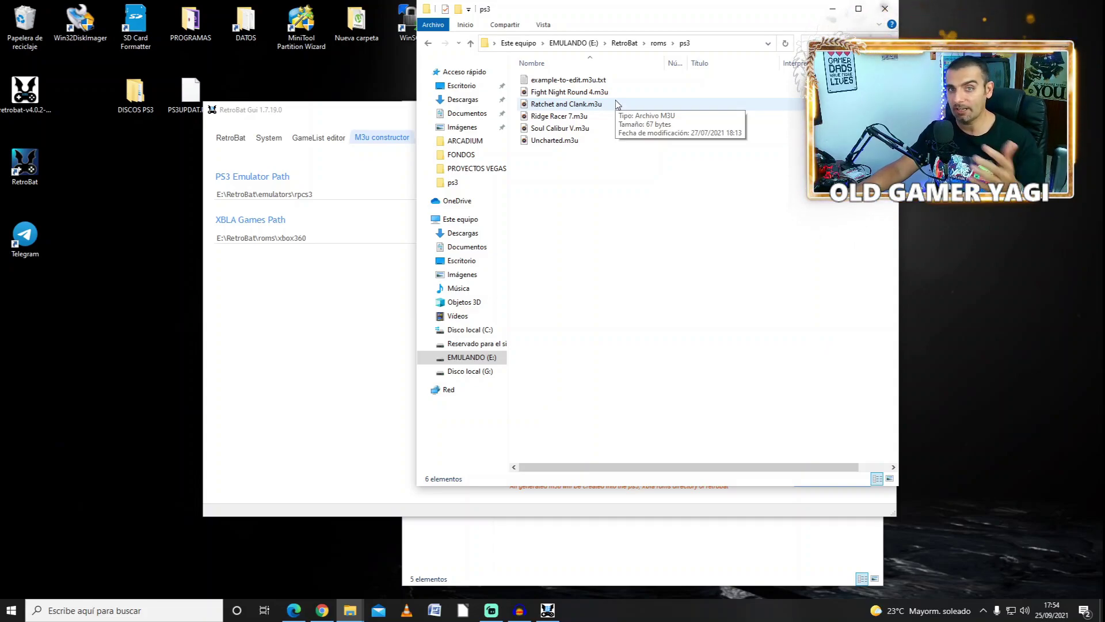
left_click(547, 94)
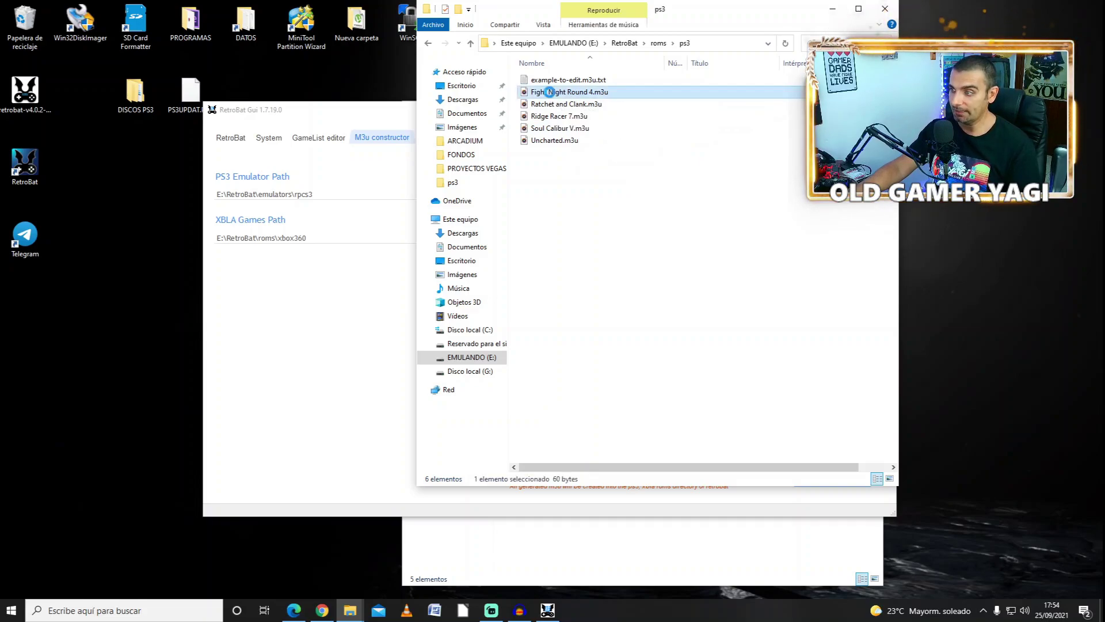
right_click(550, 96)
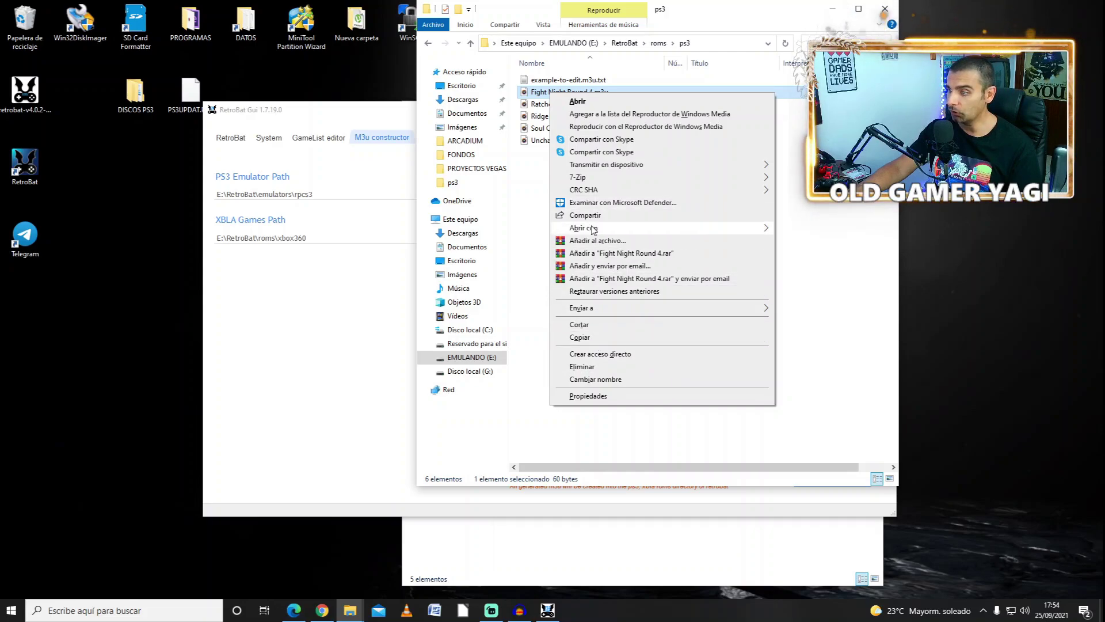
mouse_move(616, 232)
left_click(809, 230)
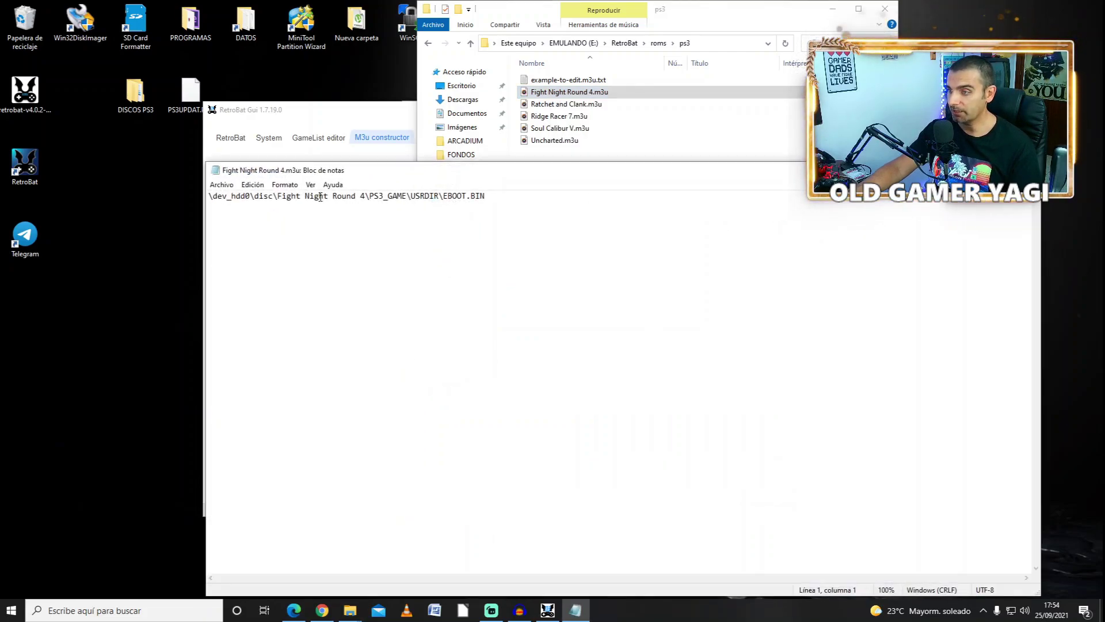
Step: Examine the path in Fight Night Round 4.m3u, highlighting \dev_hdd0\disc\, the game folder part and EBOOT.BIN, and close the file
left_click_drag(210, 195, 276, 201)
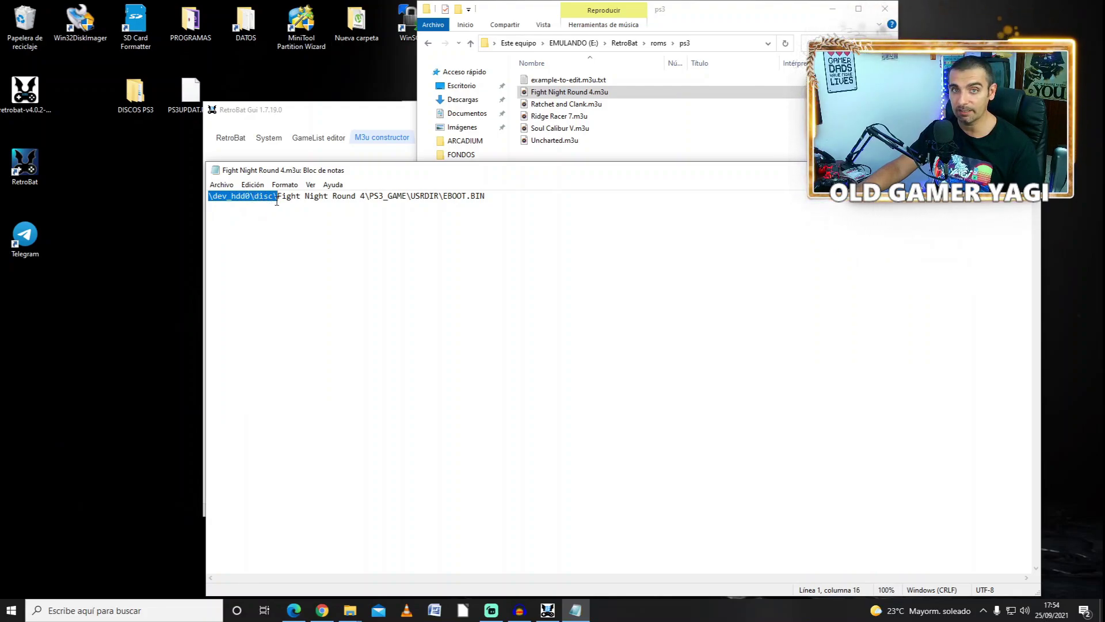
left_click_drag(278, 197, 448, 199)
left_click_drag(443, 198, 488, 200)
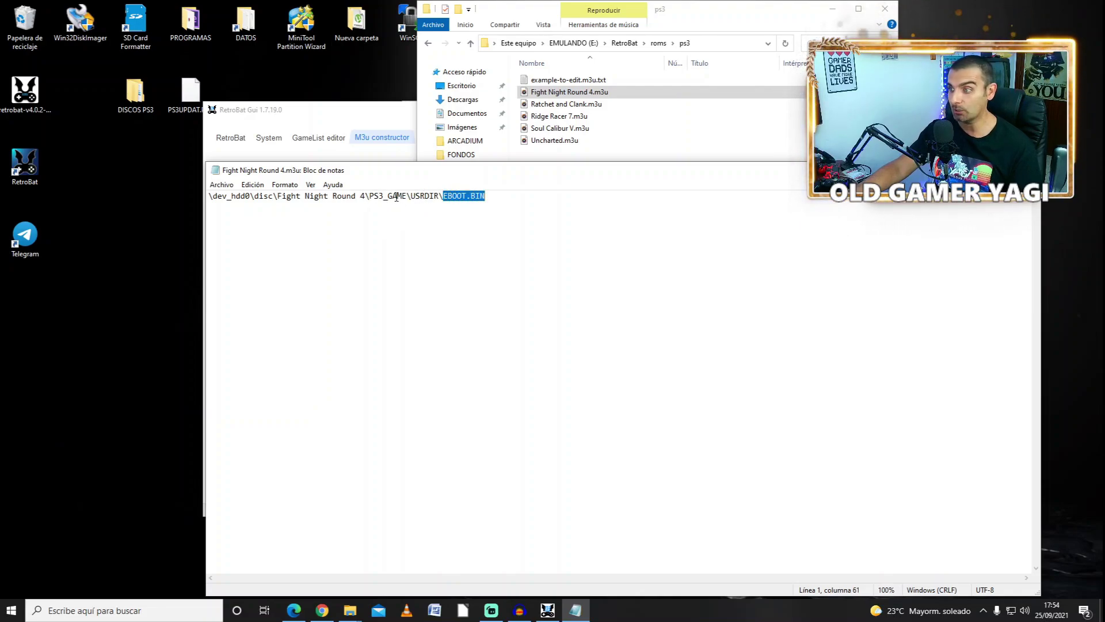
left_click(448, 198)
left_click_drag(444, 198, 487, 199)
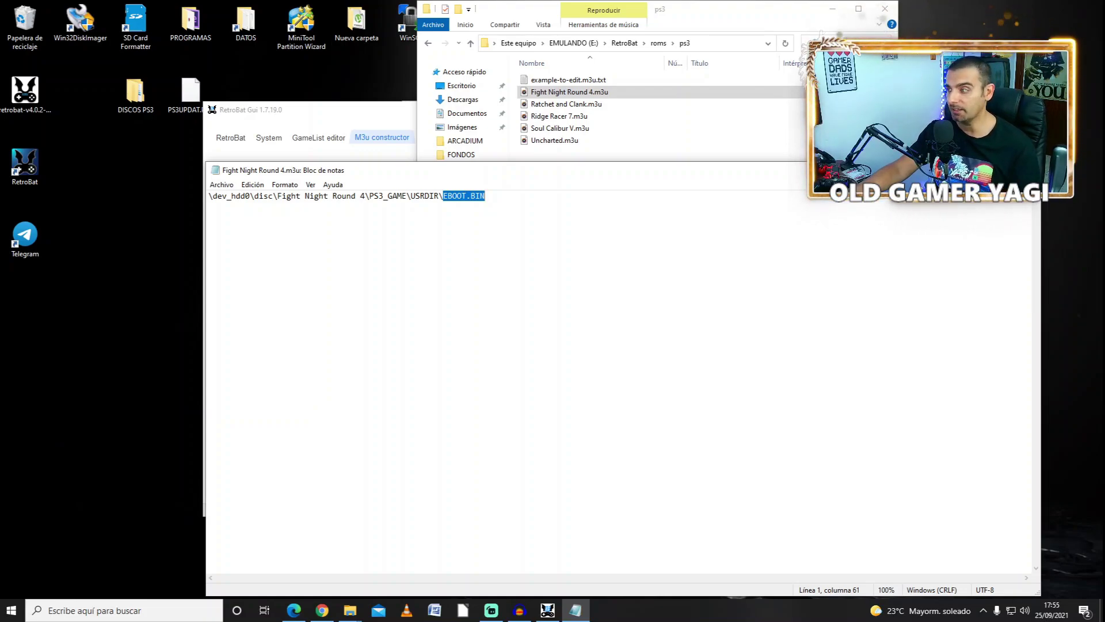
key("alt+F4")
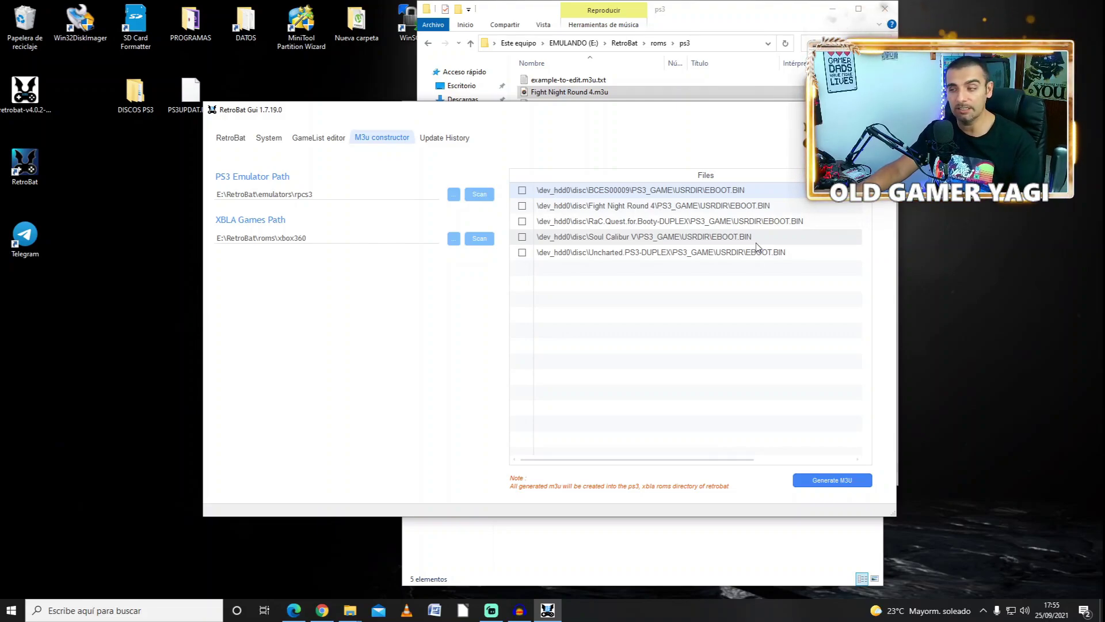
Step: Close RetroBat Gui and return to the RetroBat folder to launch retrobat.exe
left_click(884, 110)
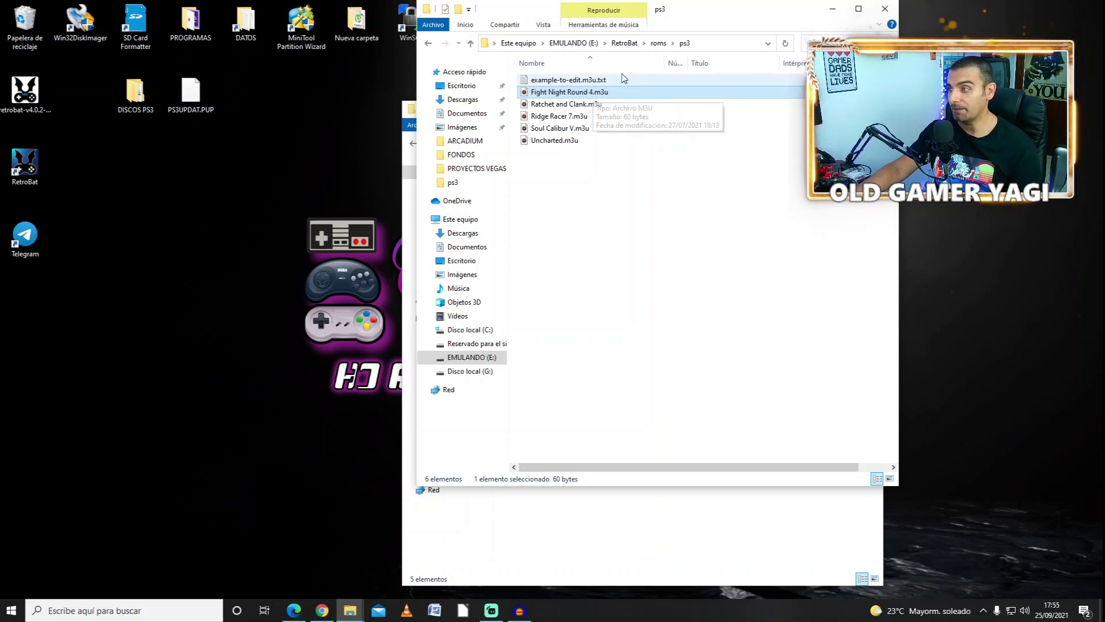
left_click(627, 43)
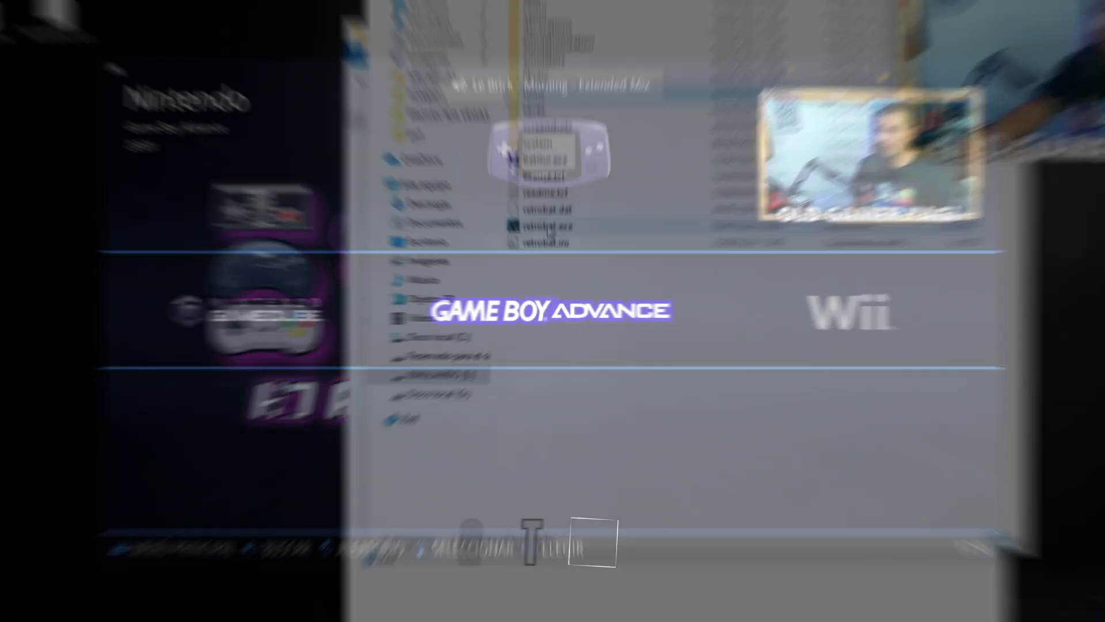
Step: Browse the RetroBat systems to PlayStation 3 and open its game list
key("Right")
key("Right")
key("Right")
key("Right")
key("Right")
key("Right")
key("Right")
key("Right")
key("Right")
key("Right")
key("Right")
key("Right")
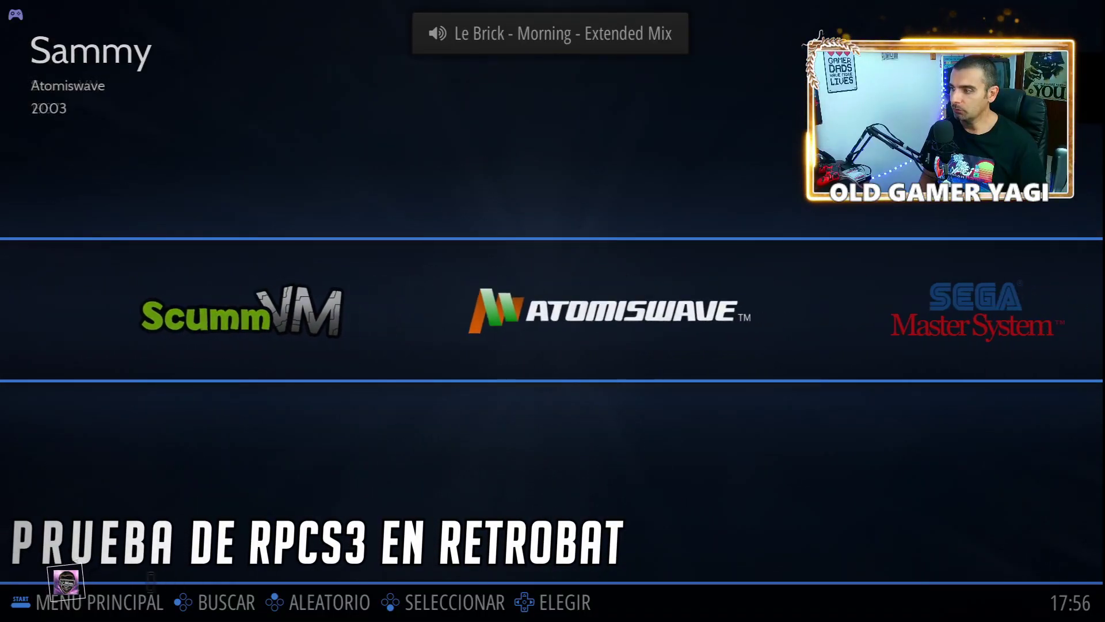
key("Right")
key("Right")
key("Right")
key("Right")
key("Right")
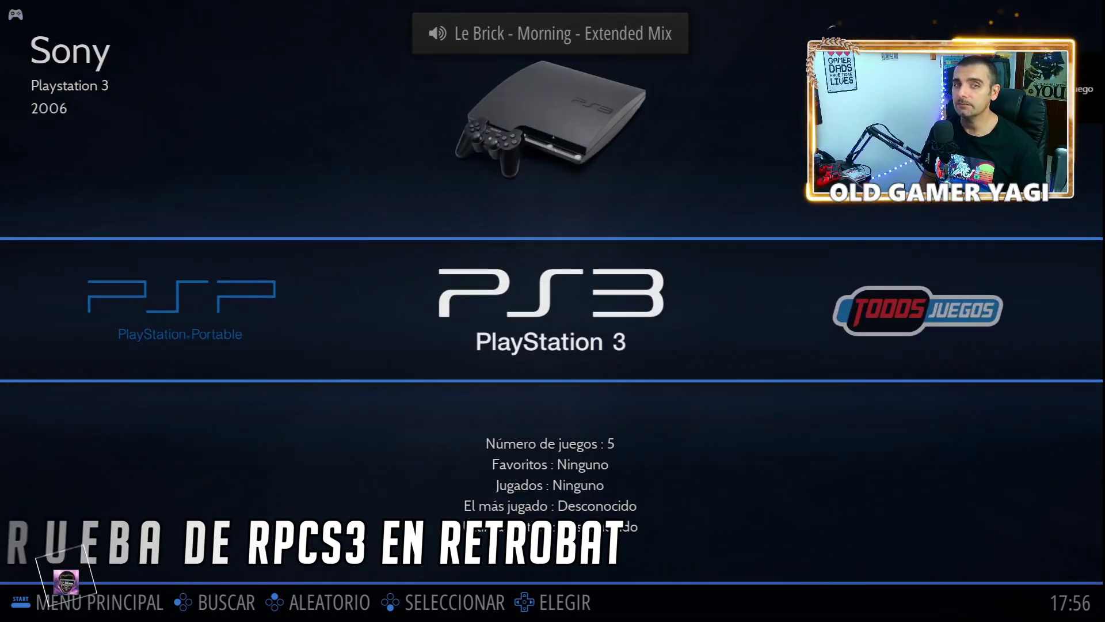
key("Return")
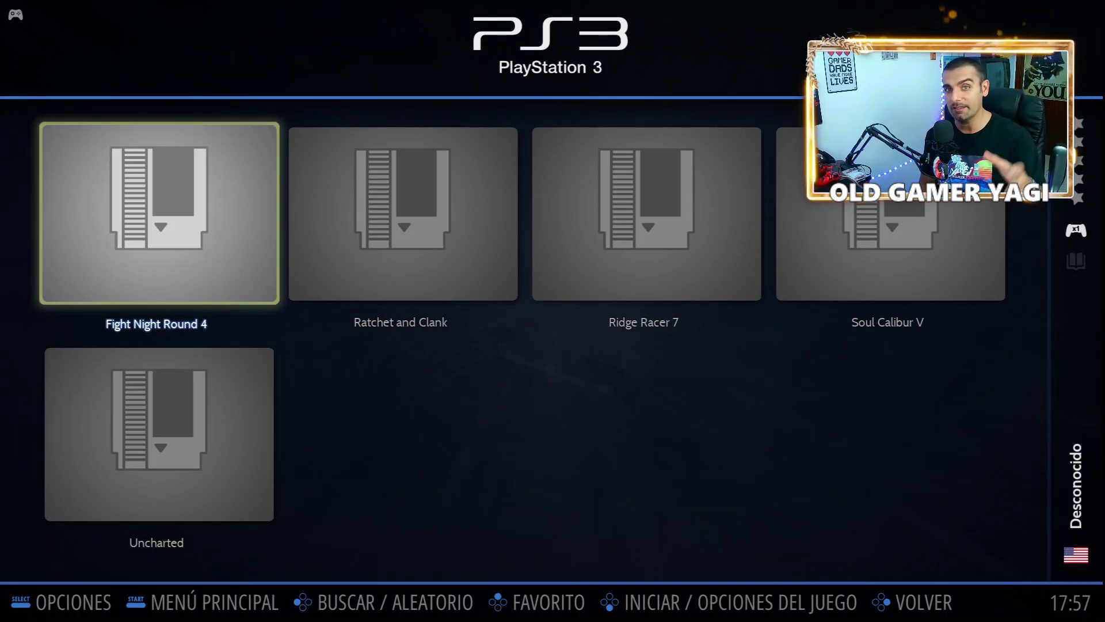
Step: Launch Ratchet and Clank from the PS3 game list, and exit the running game to the main RPCS3 window
key("Right")
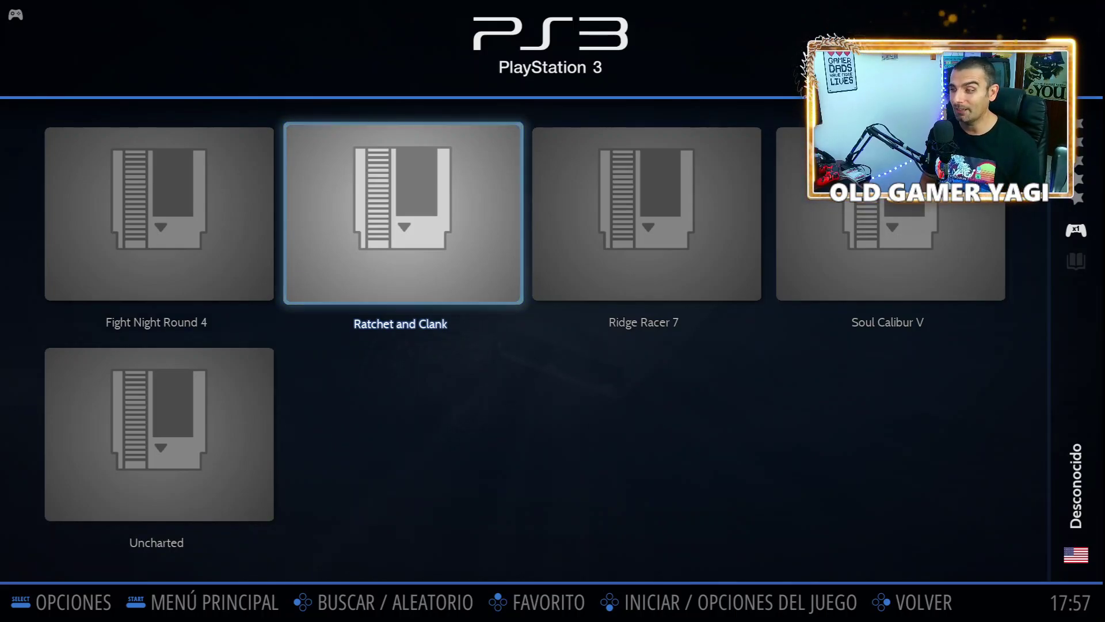
key("Return")
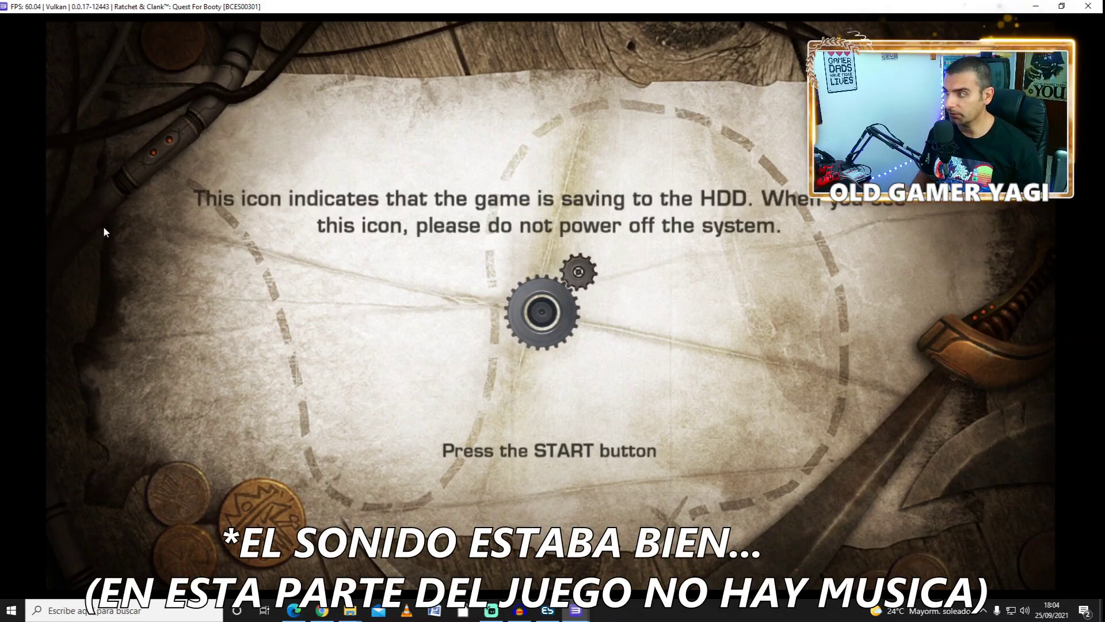
right_click(576, 610)
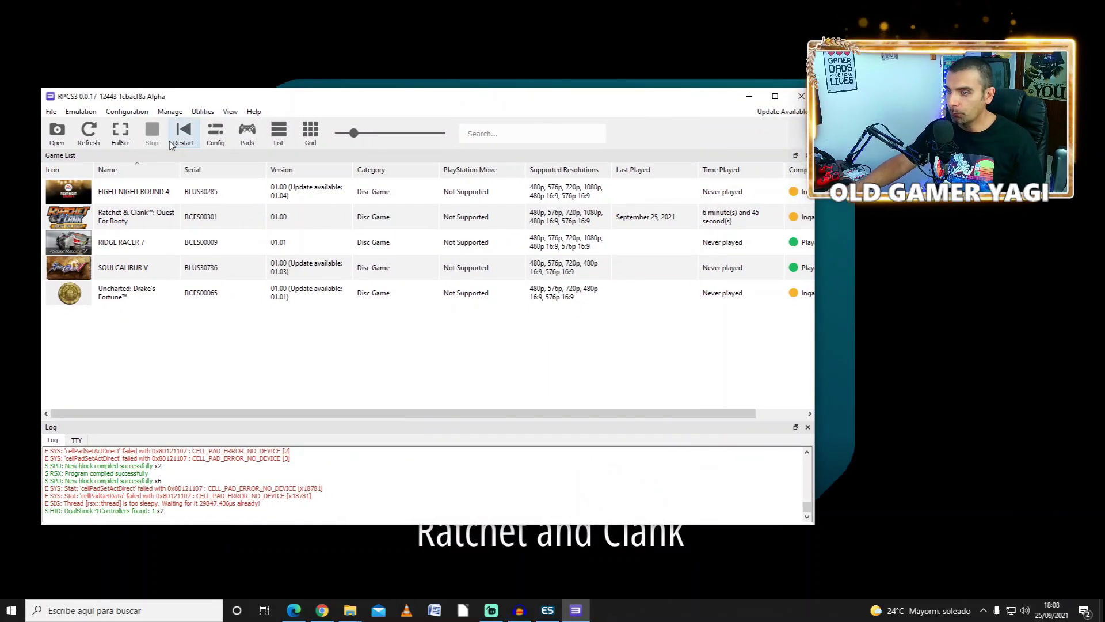
Step: Set the Player 1 gamepad handler to DualShock 4, save the gamepad settings and close RPCS3
left_click(125, 112)
left_click(168, 155)
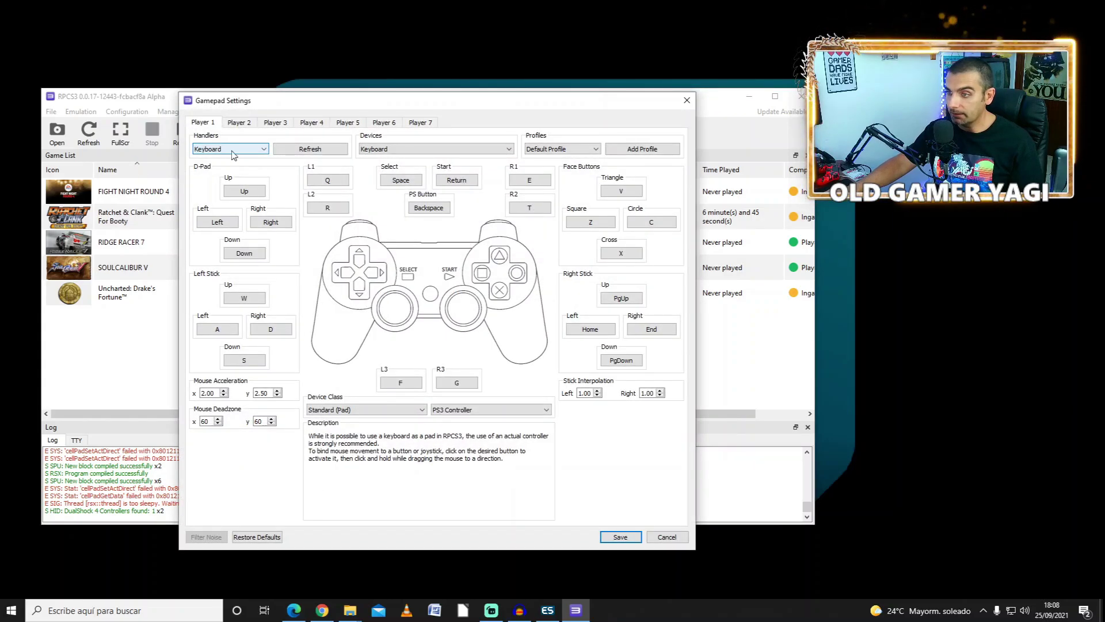
left_click(232, 151)
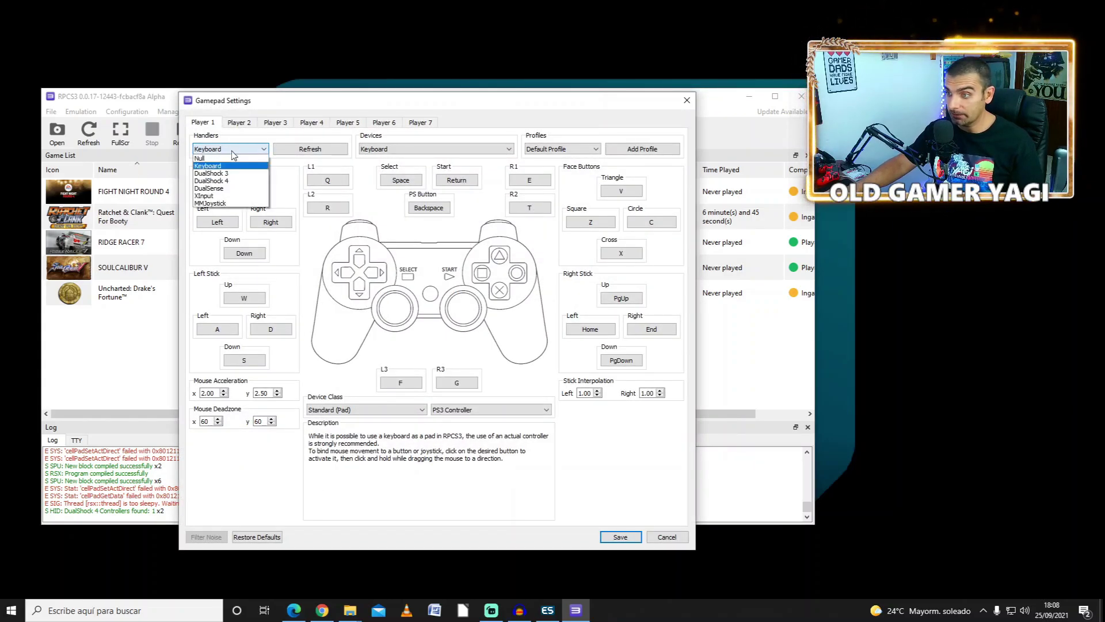
left_click(229, 183)
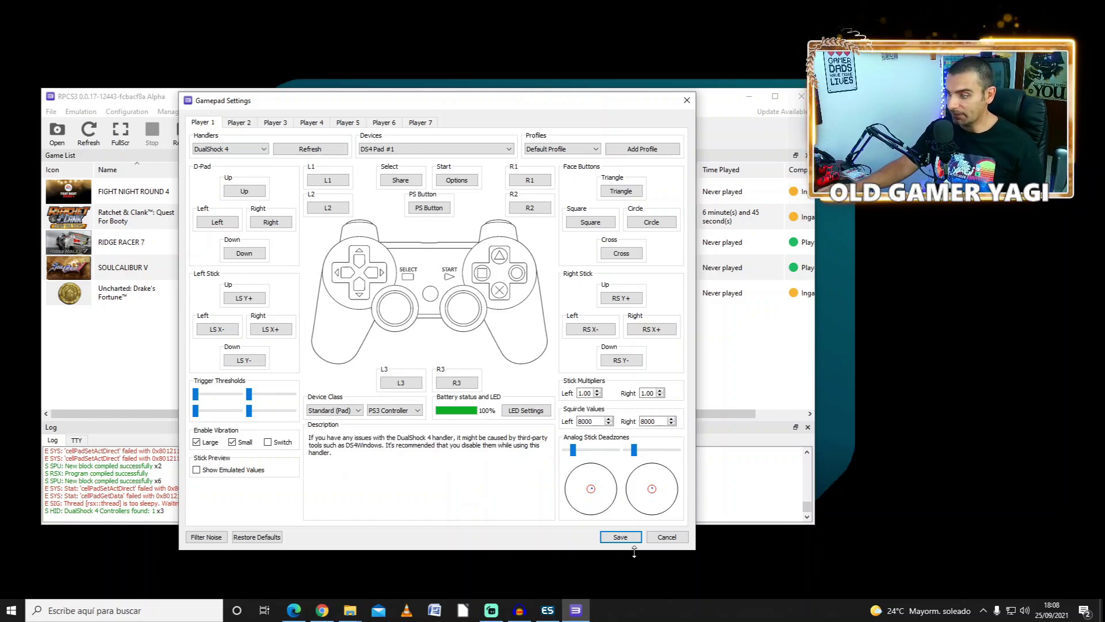
left_click(620, 536)
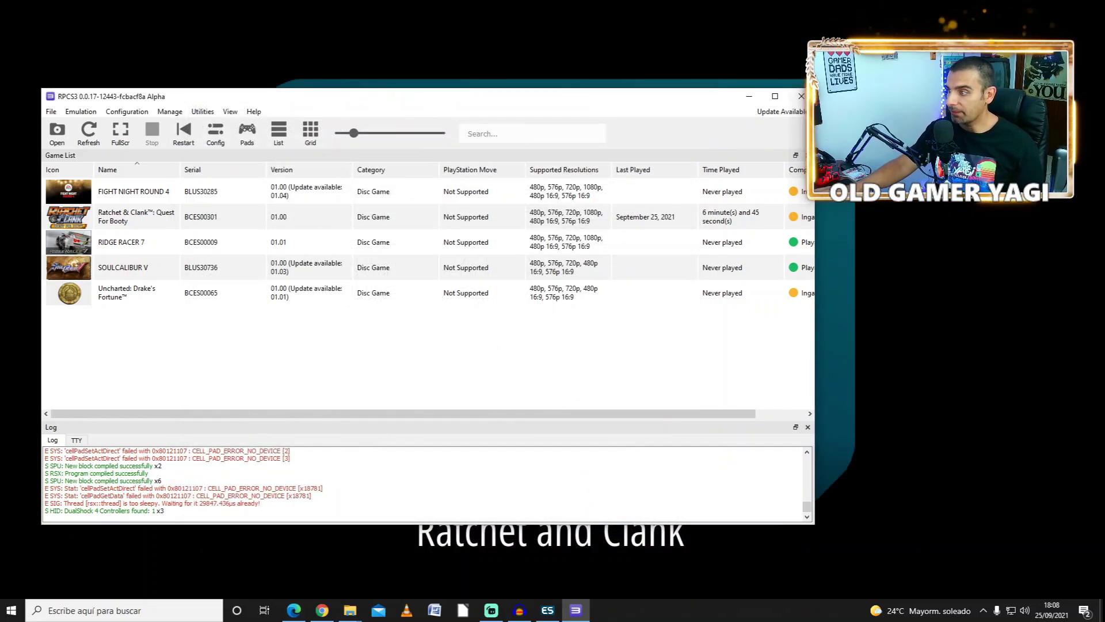
left_click(801, 96)
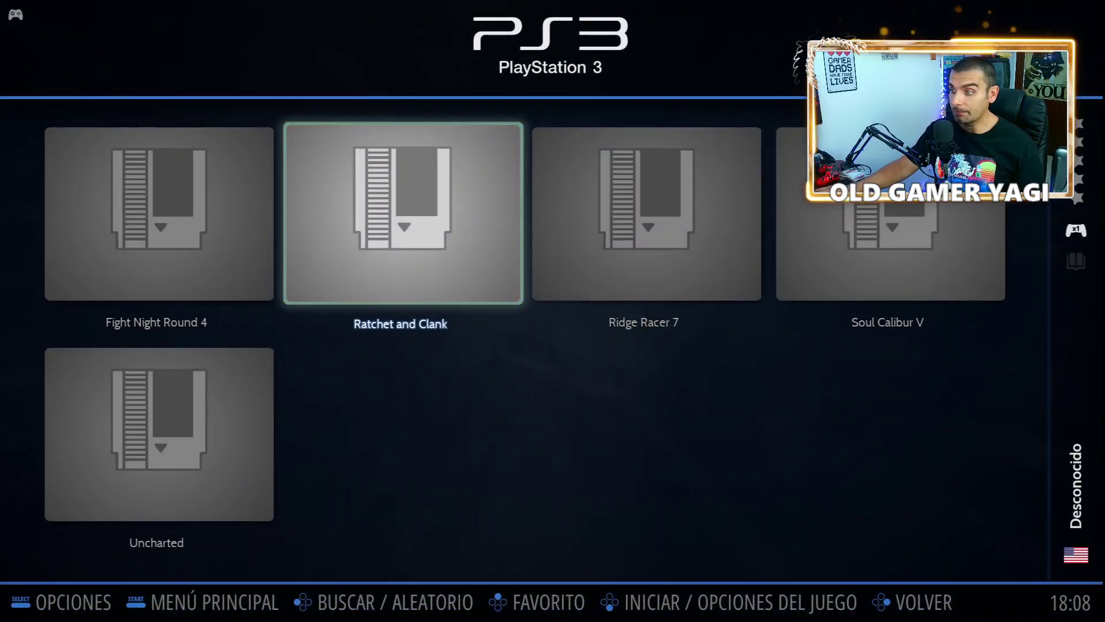
Step: Look through the PS3 games in RetroBat and start Ratchet and Clank again to test the controller
key("Left")
key("Right")
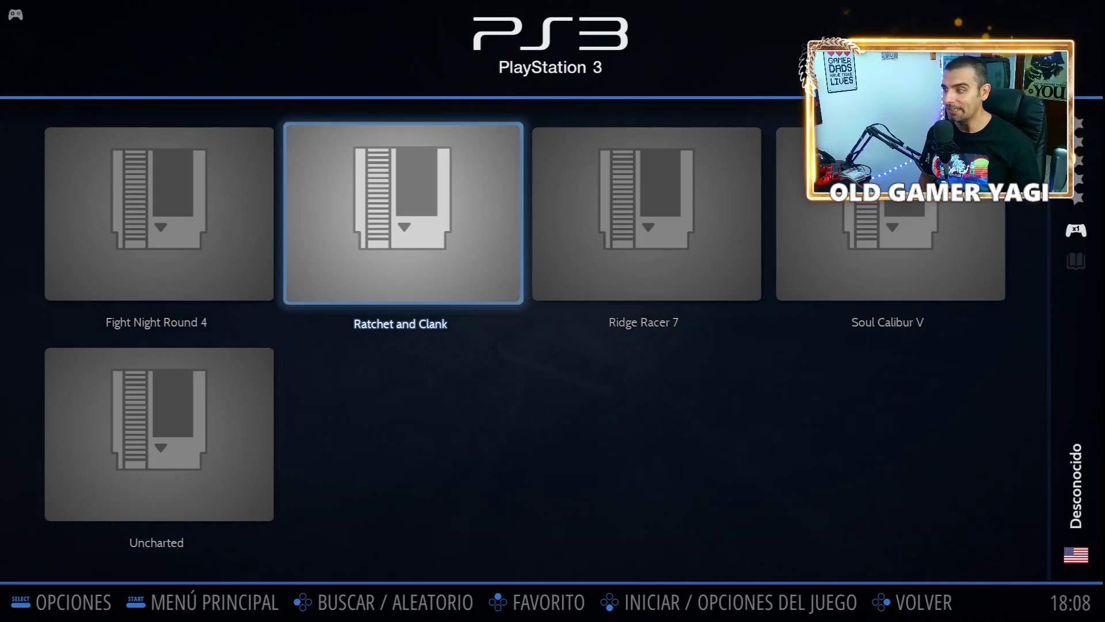
key("Right")
key("Right")
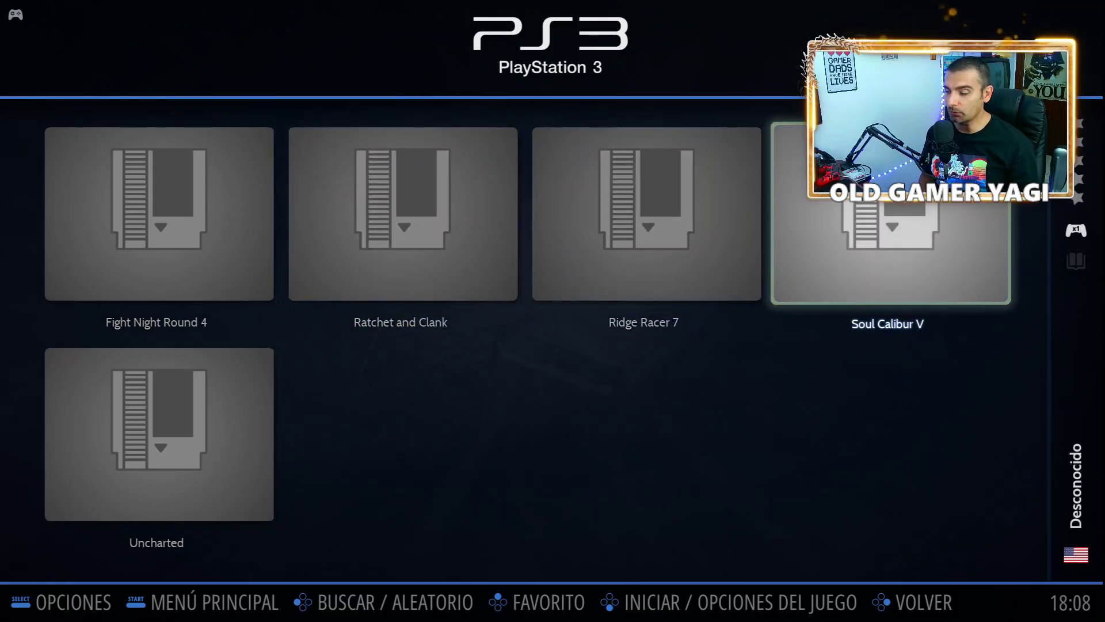
key("Left")
key("Right")
key("Left")
key("Left")
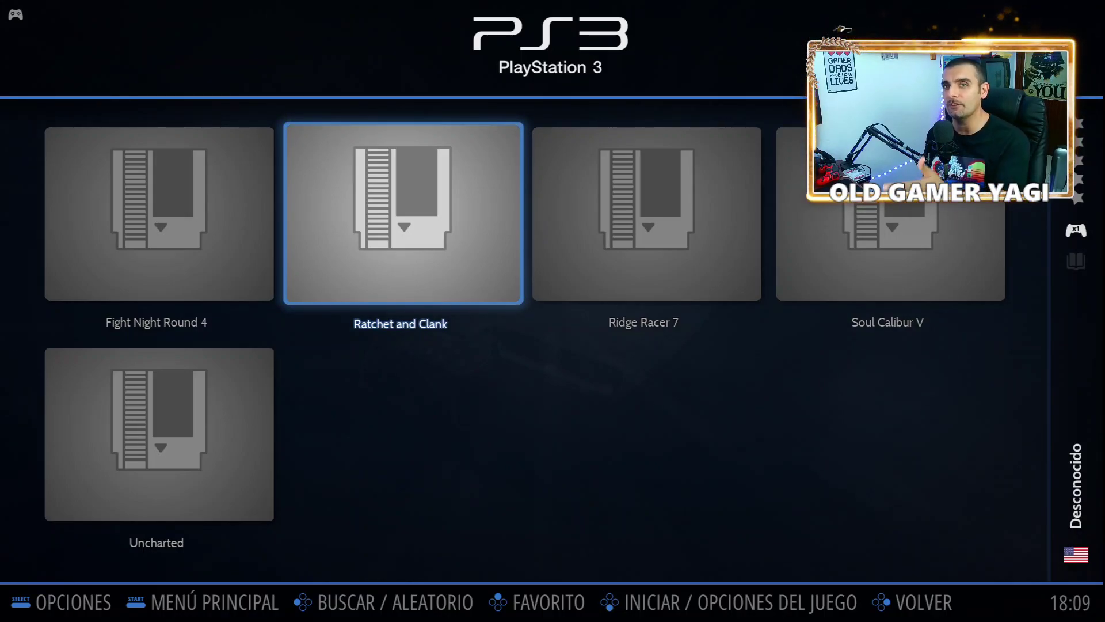
key("Return")
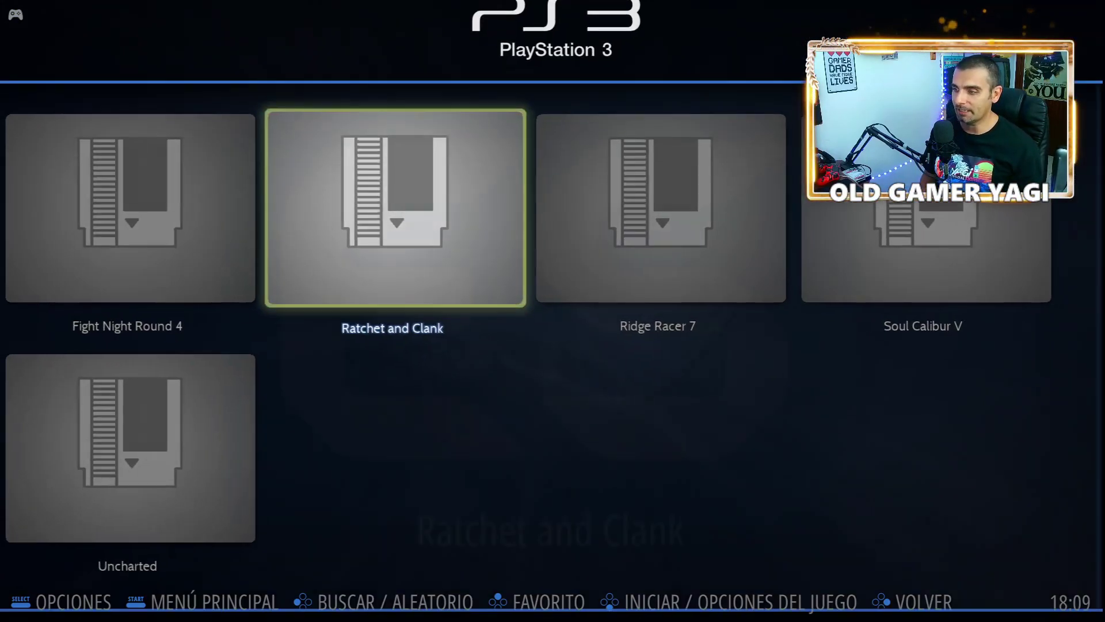